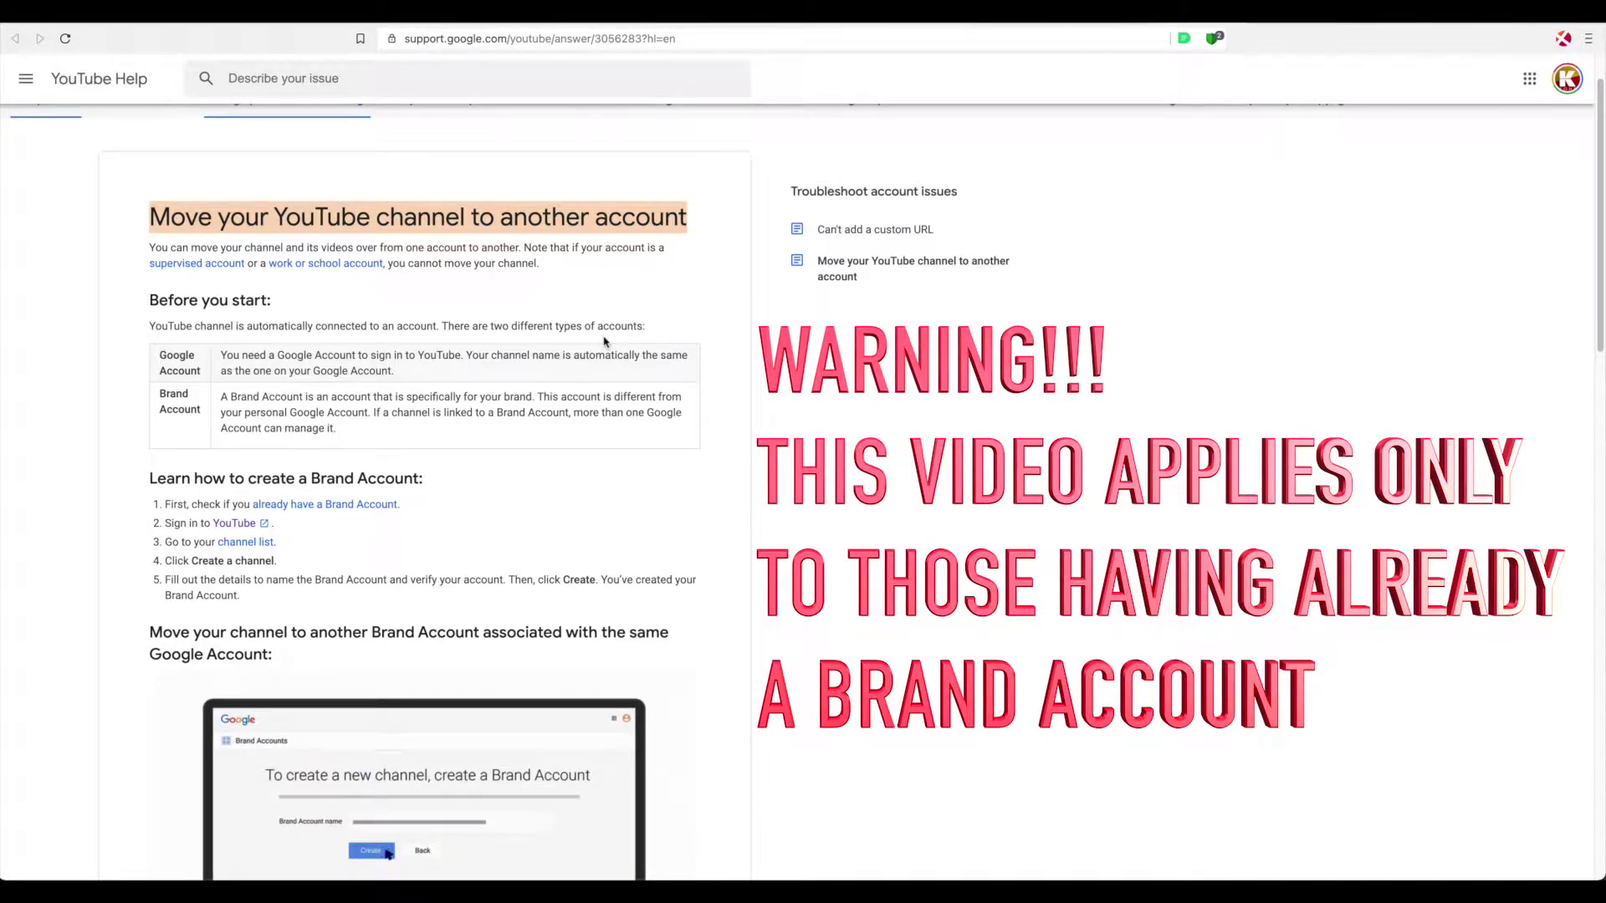
Select the full web address of the 'Move your YouTube channel to another account' help article.
scroll(606, 342, "up", 1)
left_click(679, 39)
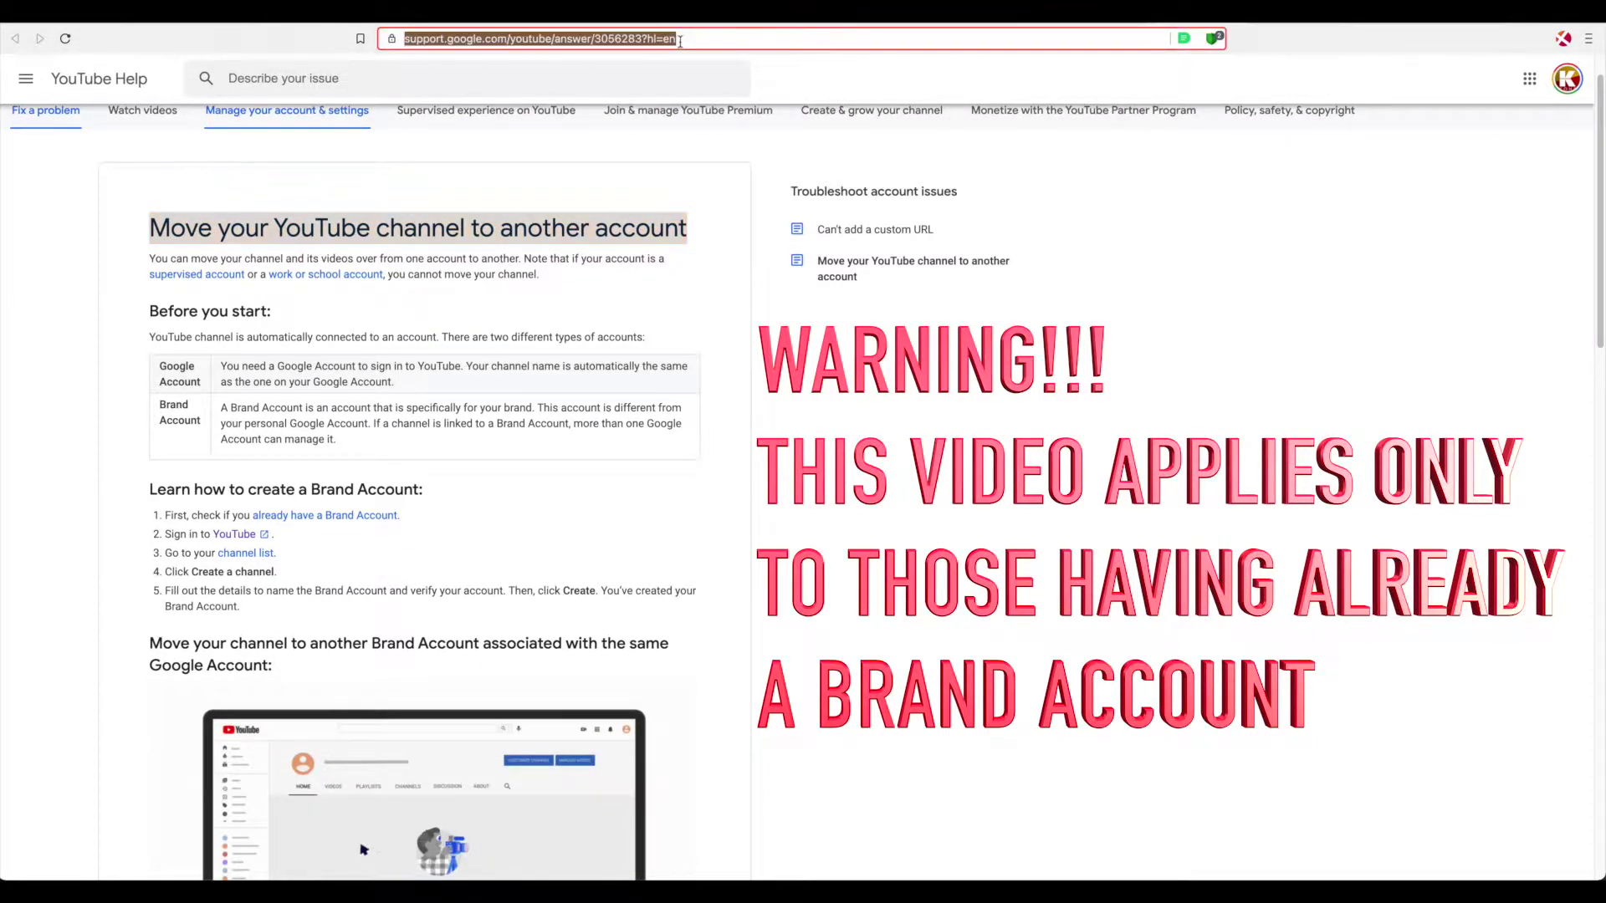
triple_click(629, 39)
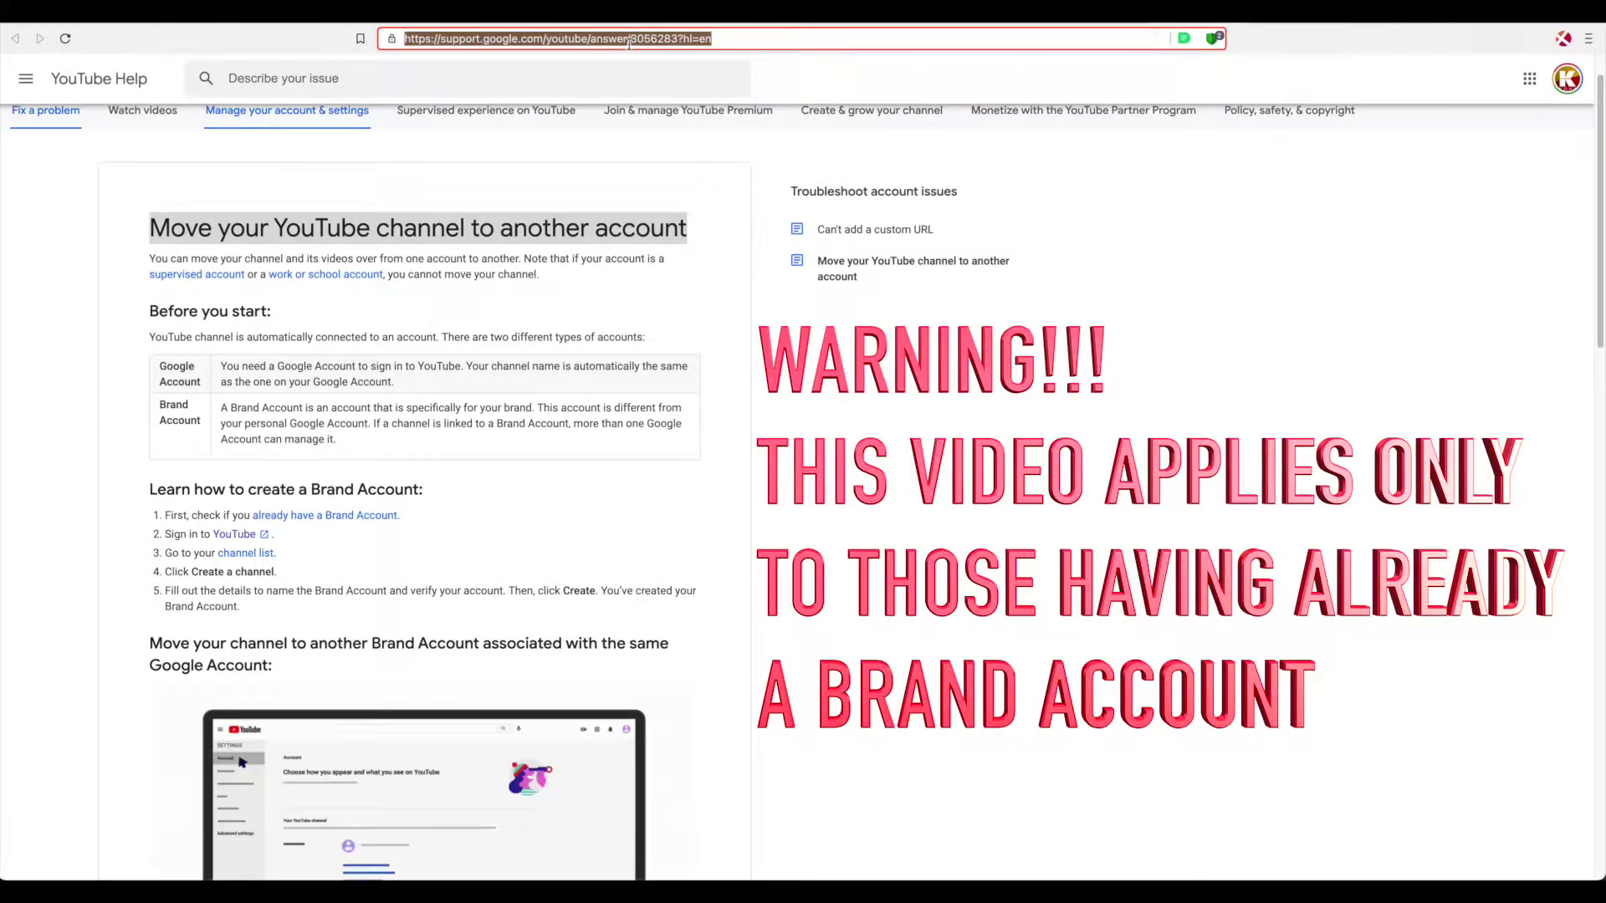
left_click(574, 184)
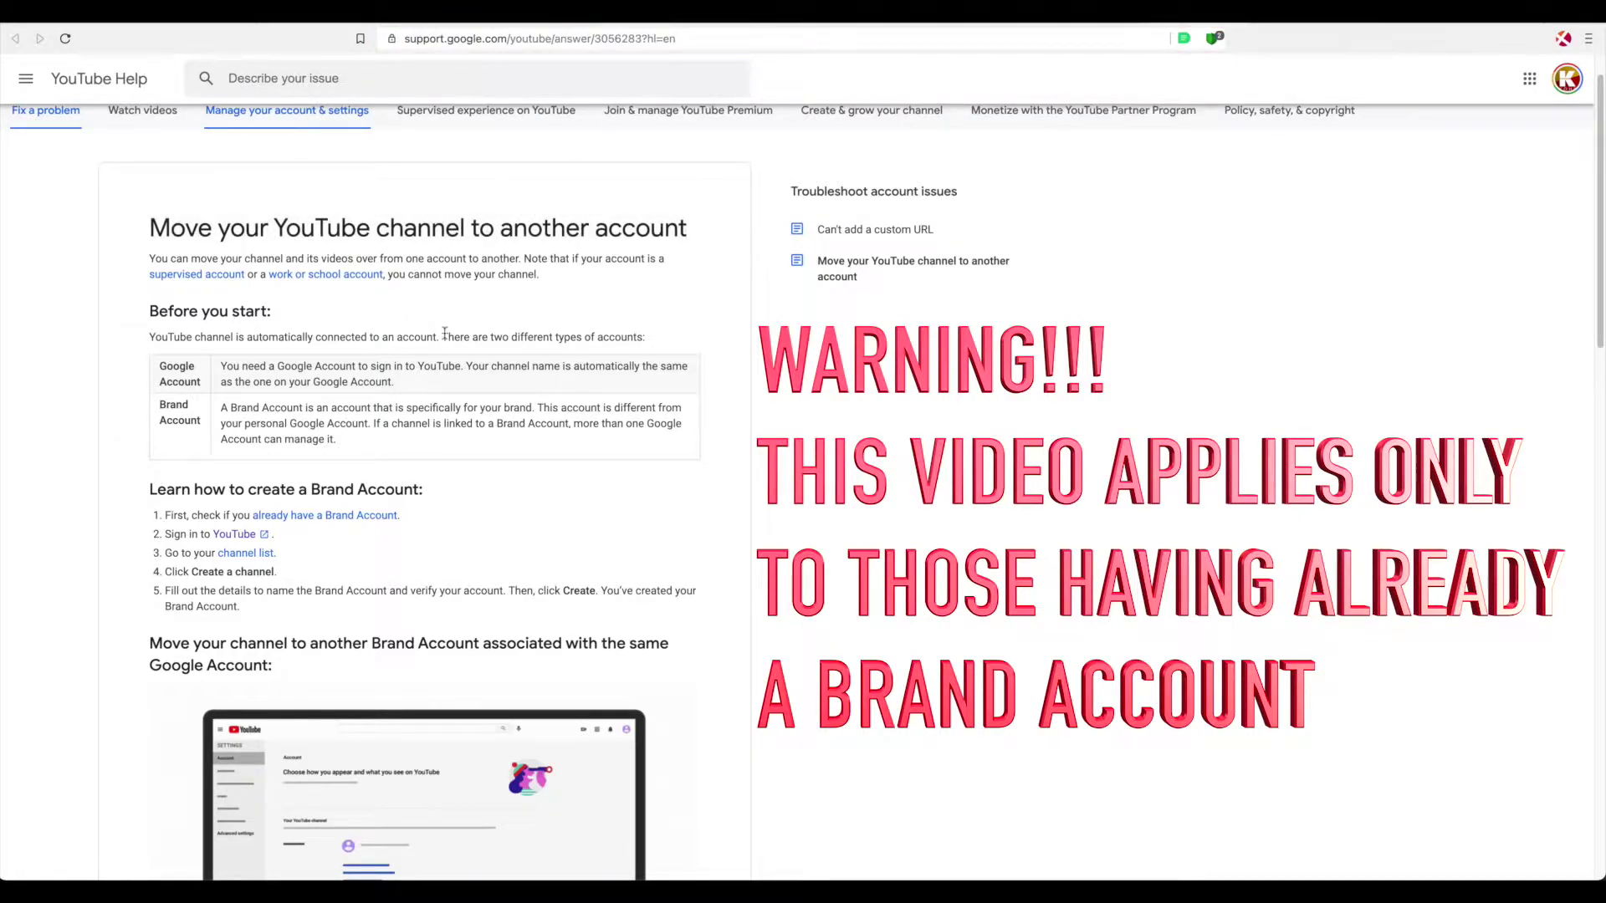
scroll(444, 335, "up", 1)
scroll(444, 334, "down", 4)
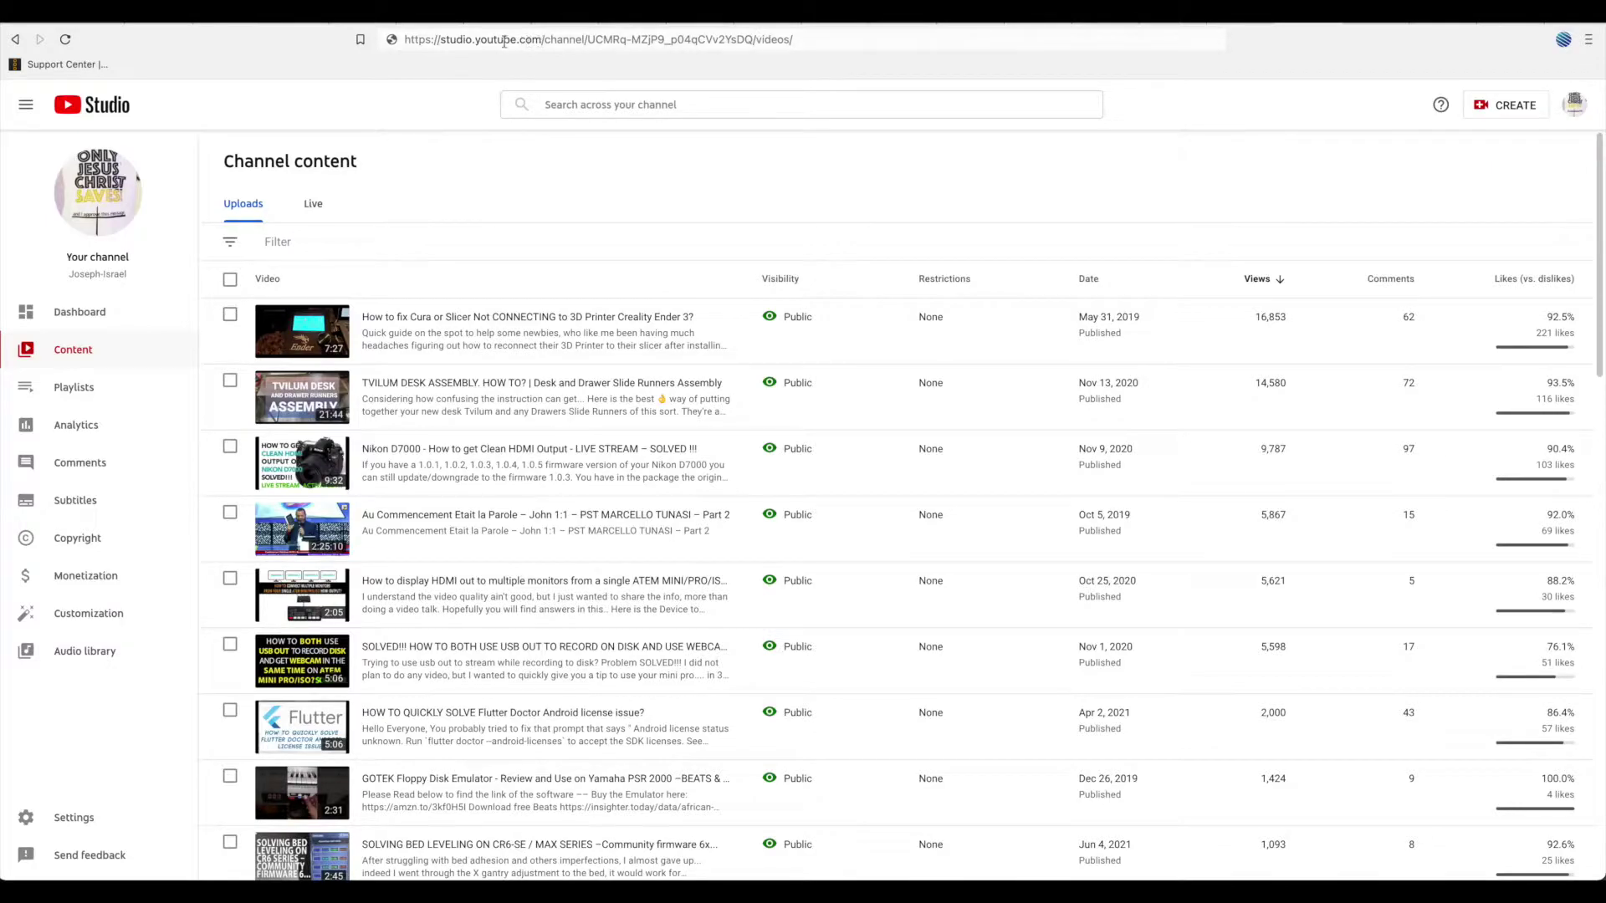
Check the account menu, then open the channel's Settings dialog on its General section.
left_click_drag(541, 40, 444, 42)
left_click(661, 159)
left_click(1570, 110)
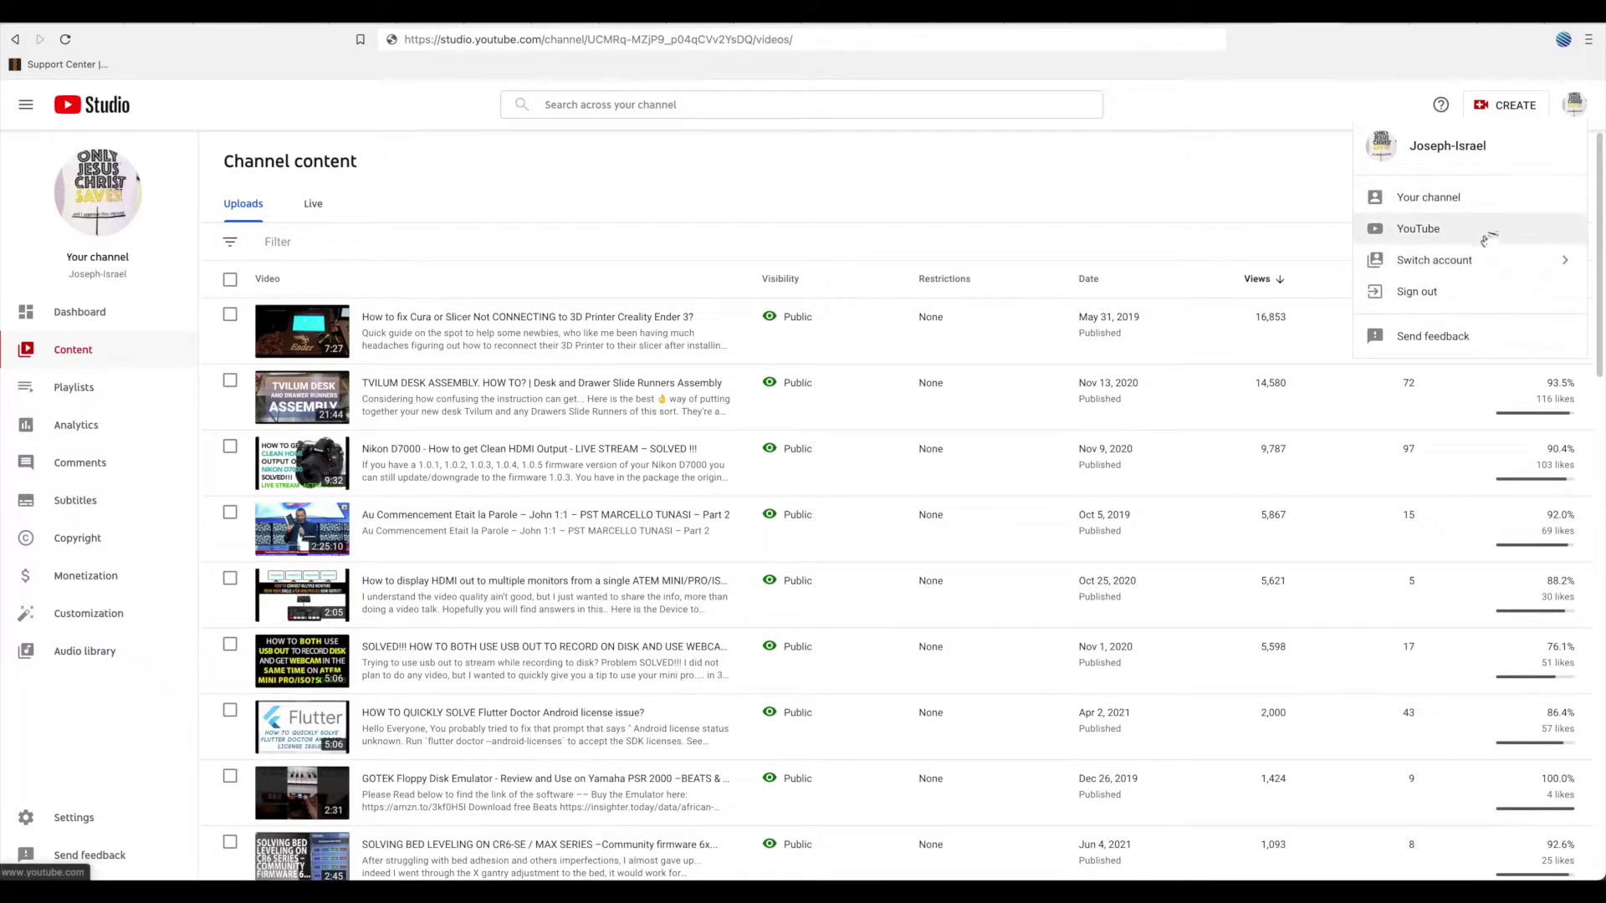
left_click(1031, 211)
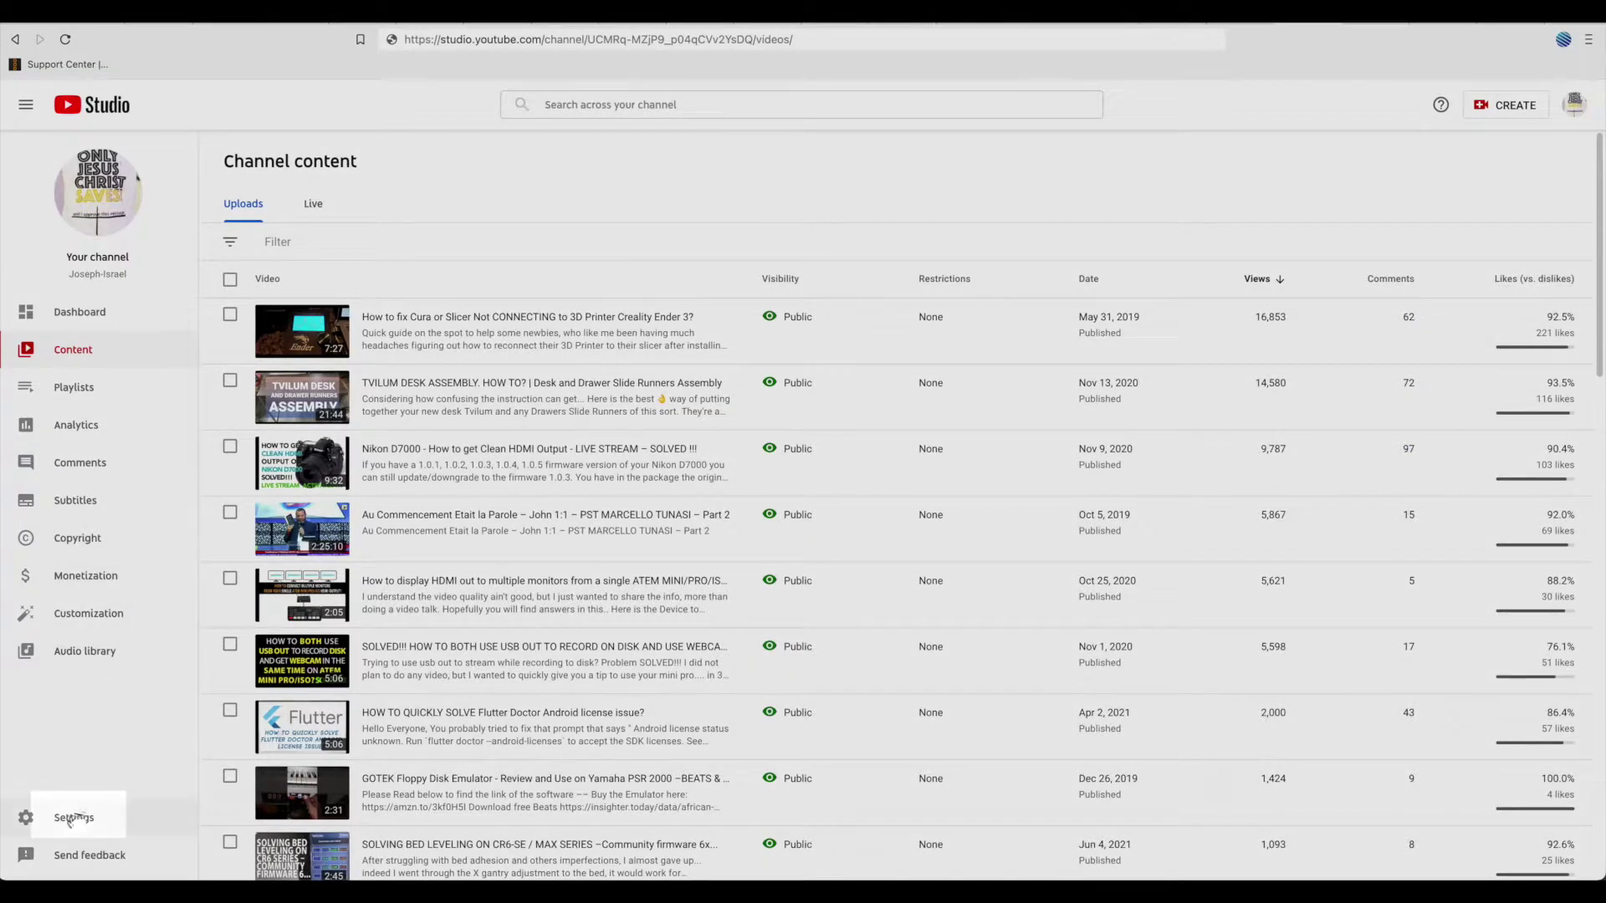
left_click(72, 819)
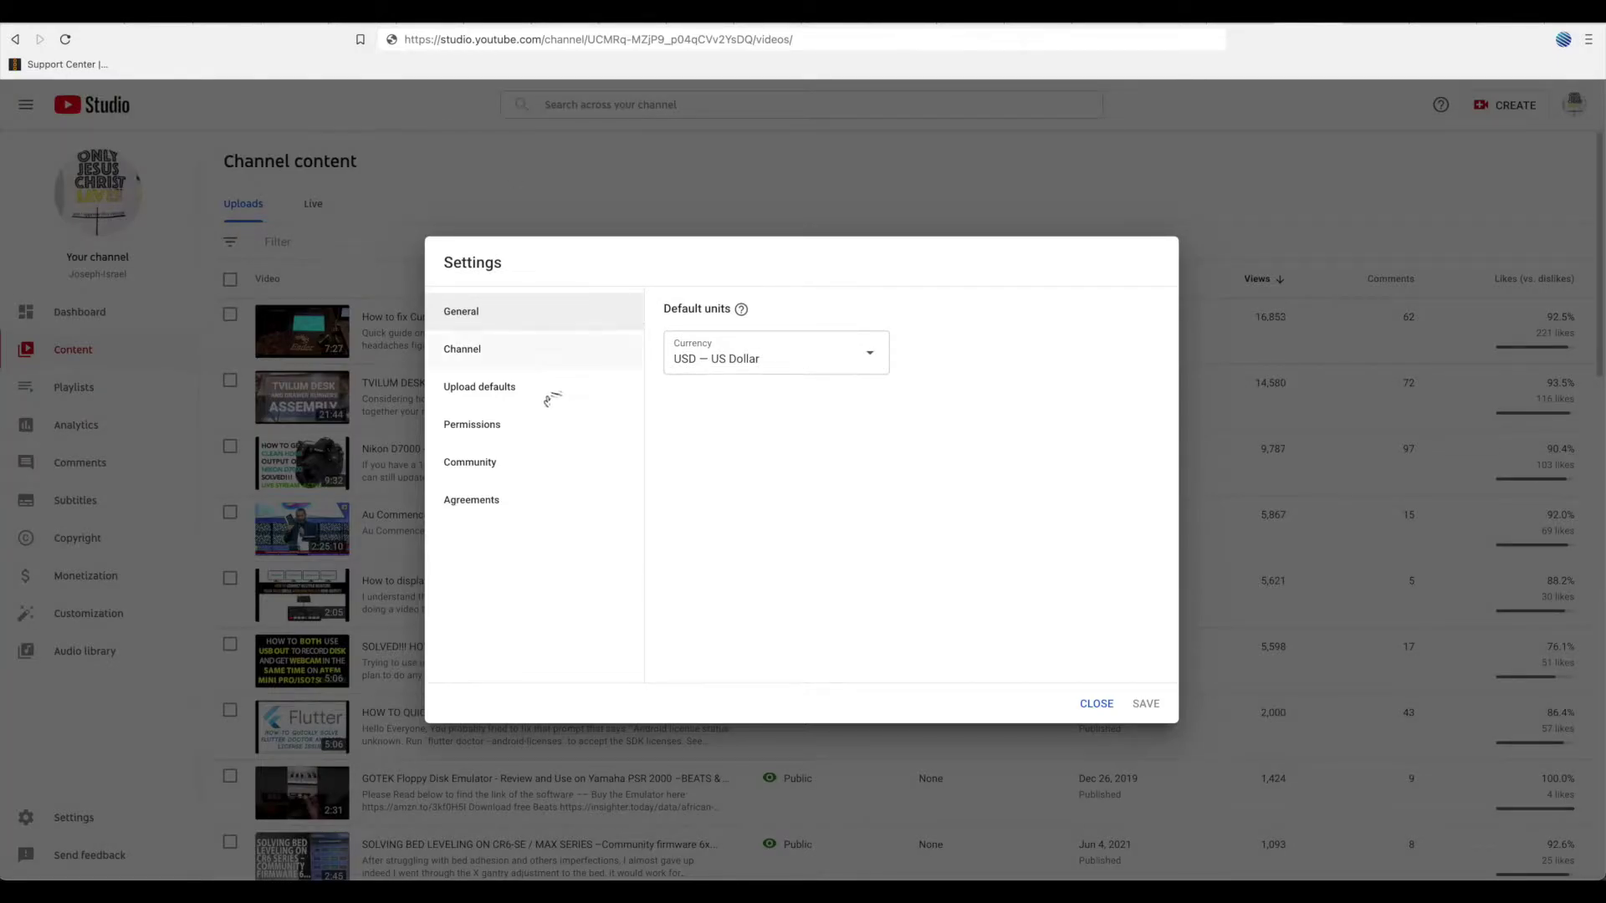
Review Permissions and the invite form's Access roles without inviting anyone, then close Settings.
left_click(498, 428)
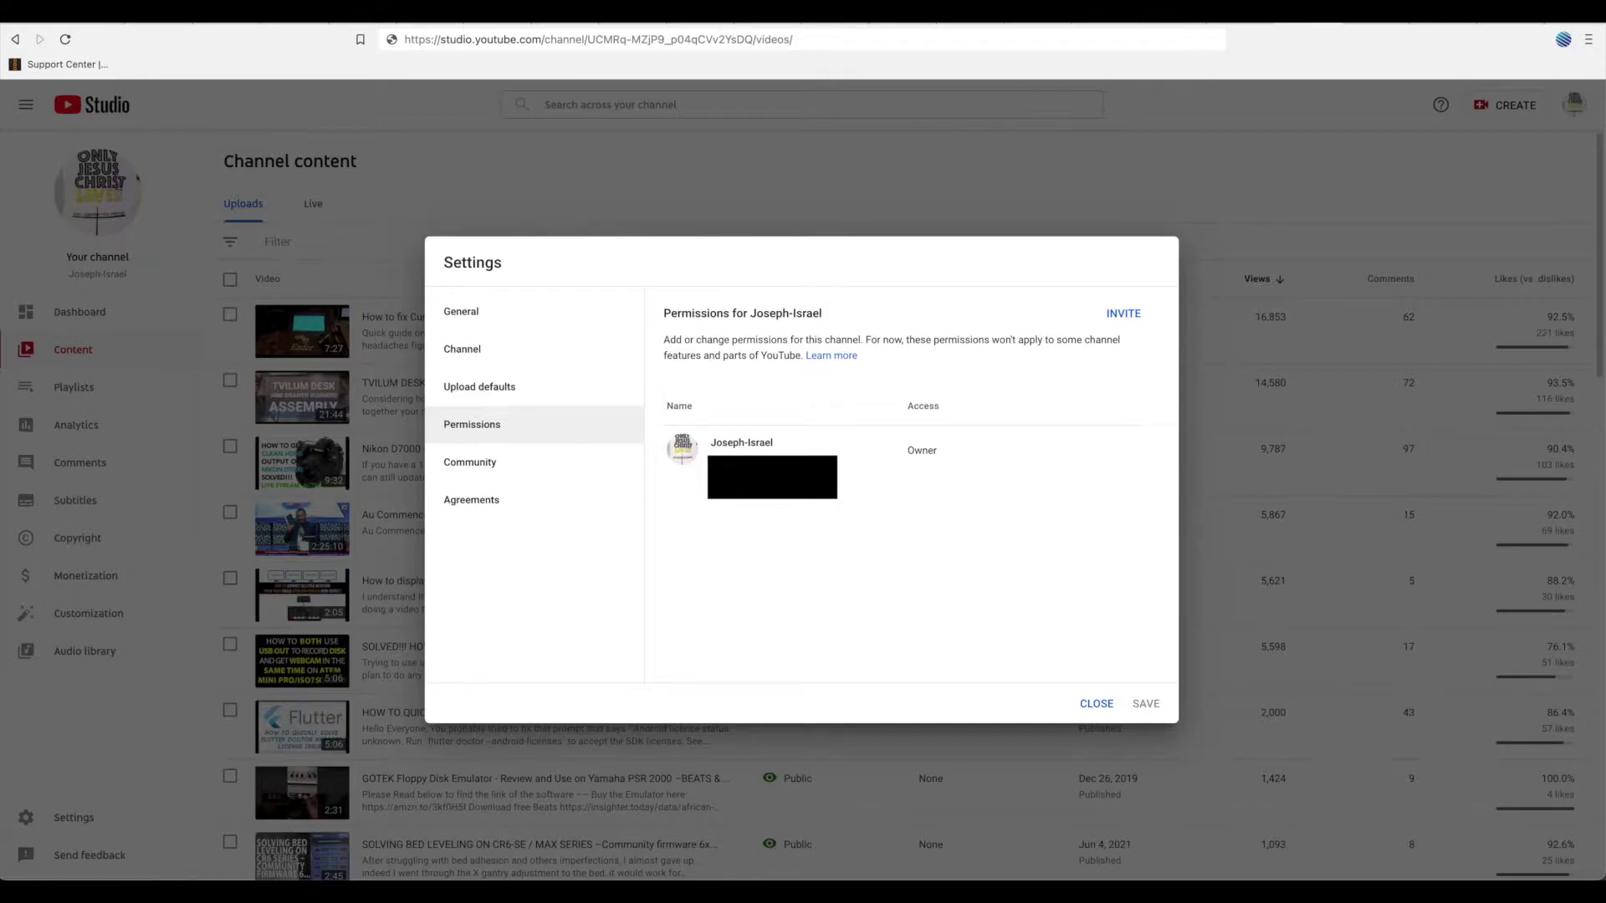
left_click(1123, 314)
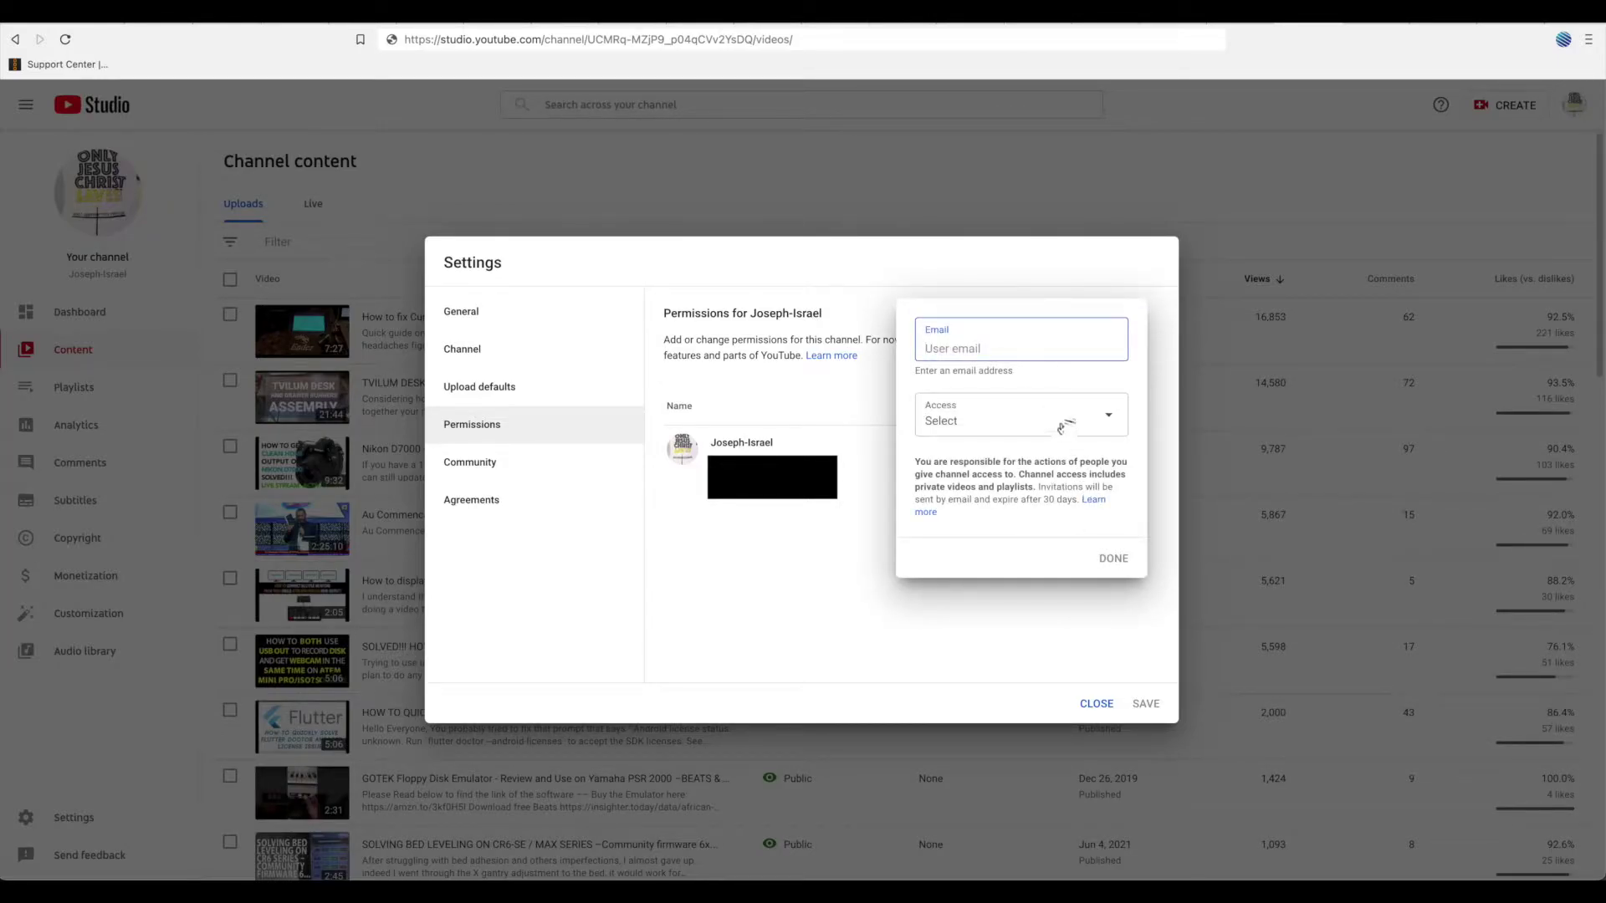
left_click(1055, 429)
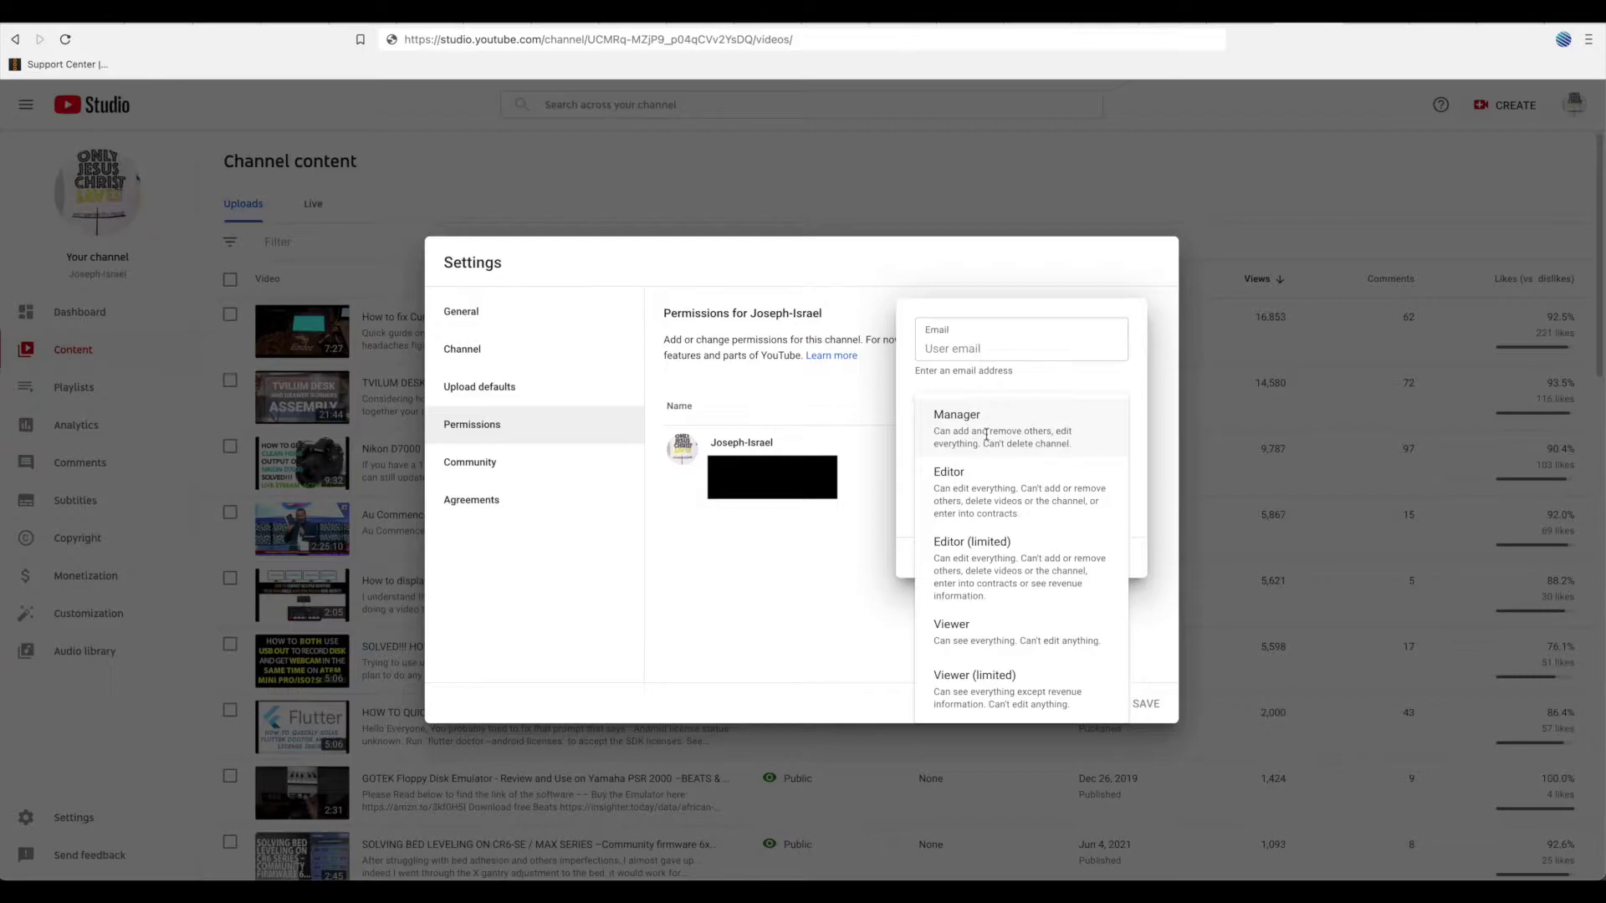
left_click(797, 521)
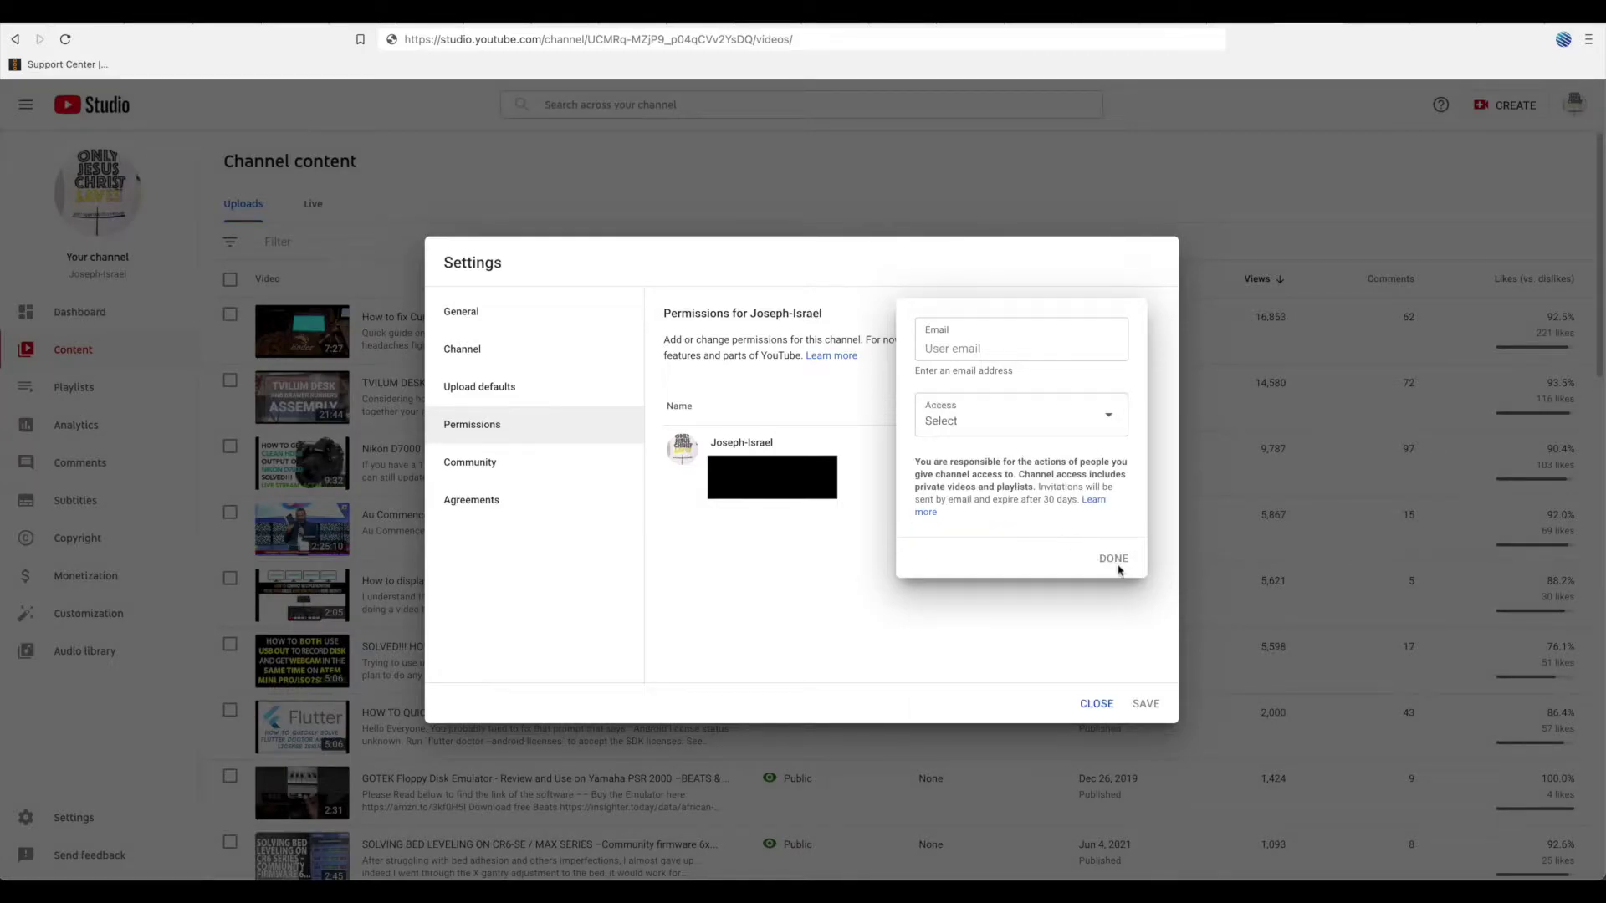
left_click(1112, 558)
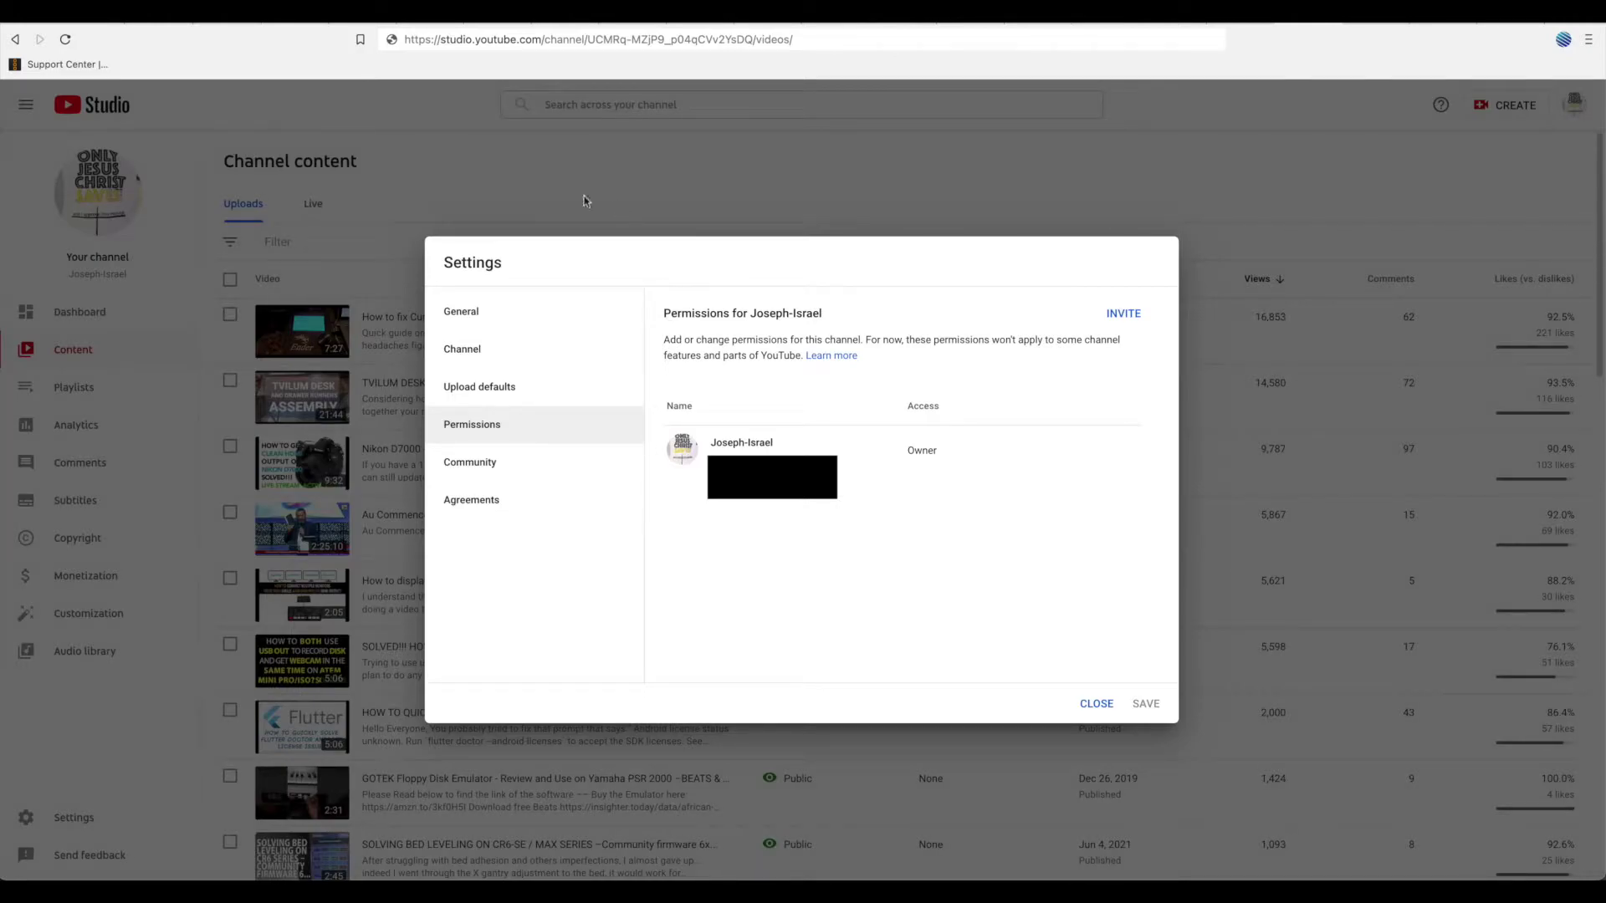
left_click(1094, 704)
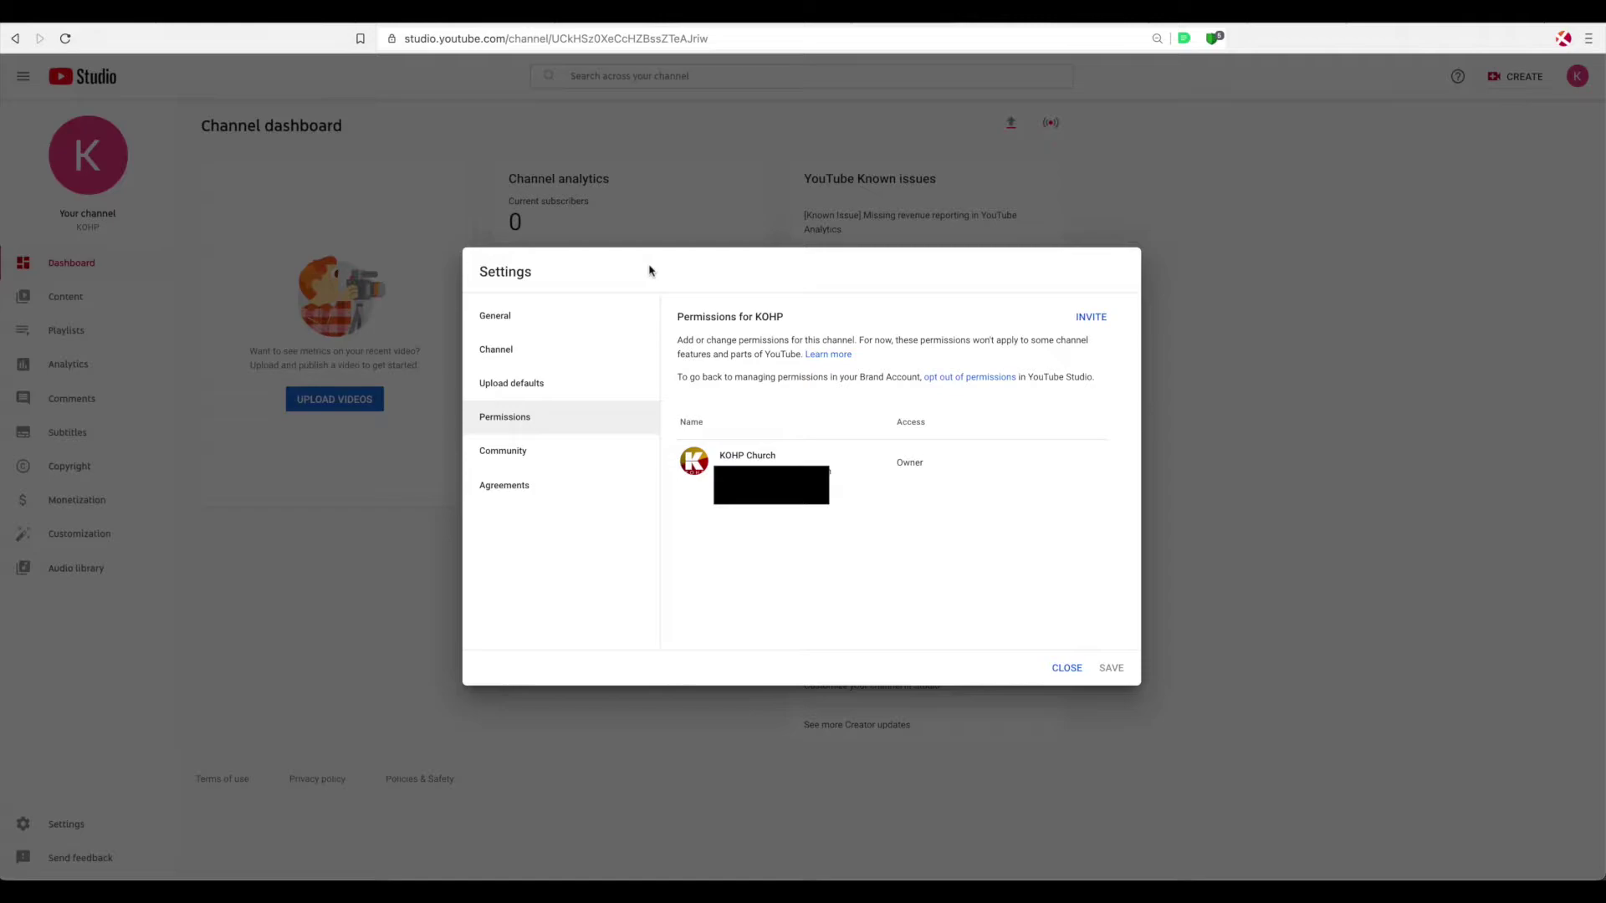
Close the KOHP Settings, check the K account menu, and reopen Settings from the dashboard.
left_click(1066, 668)
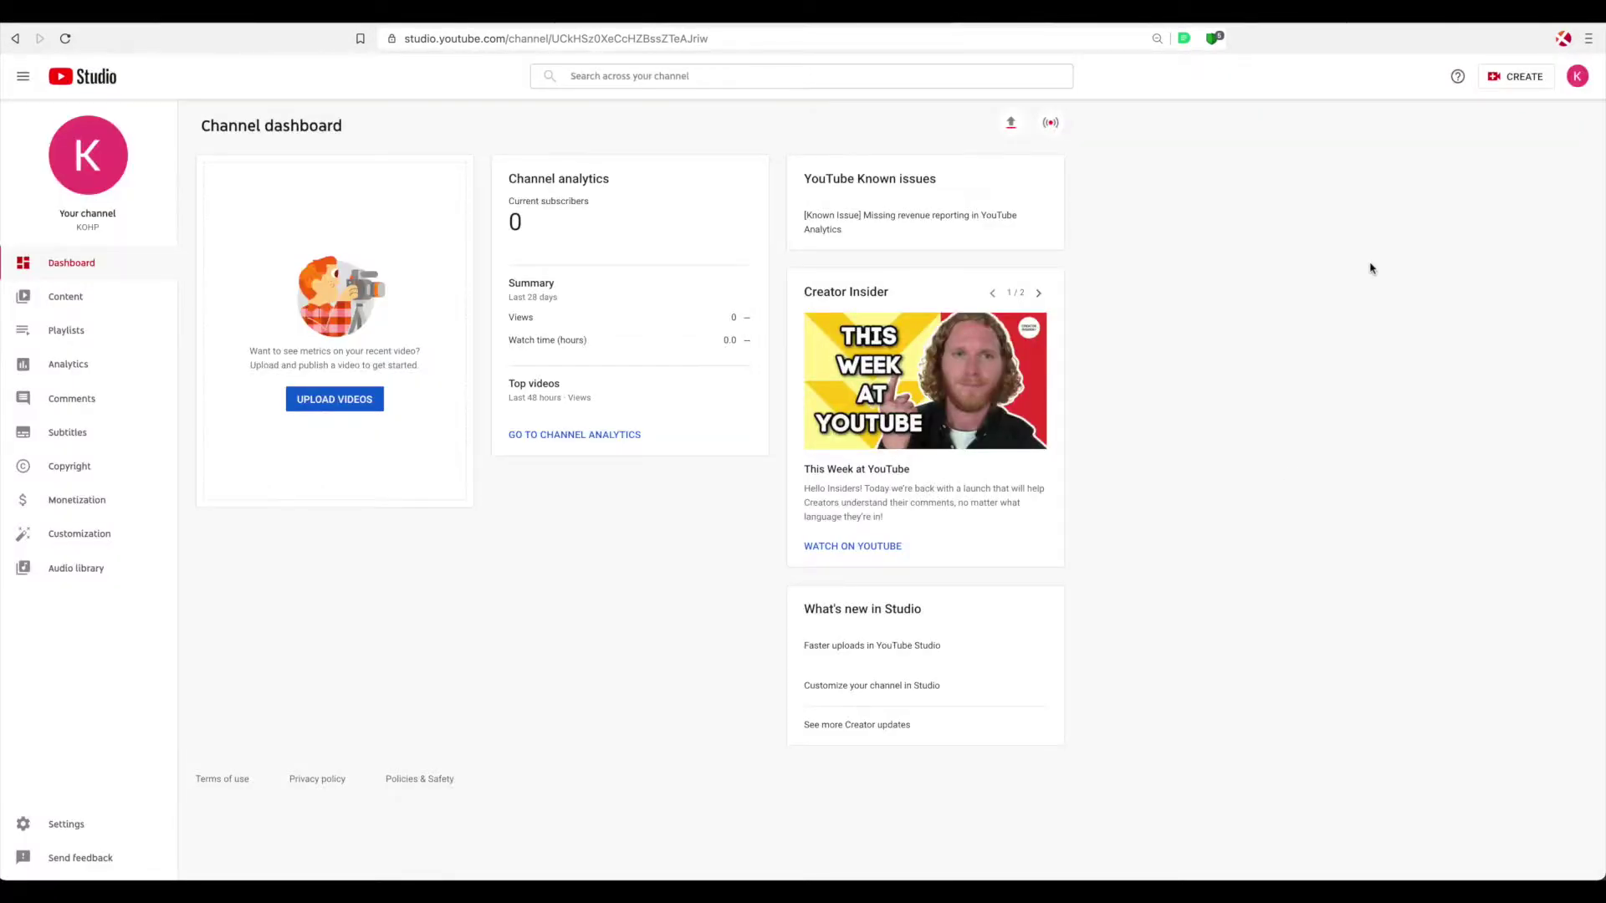
left_click(1577, 78)
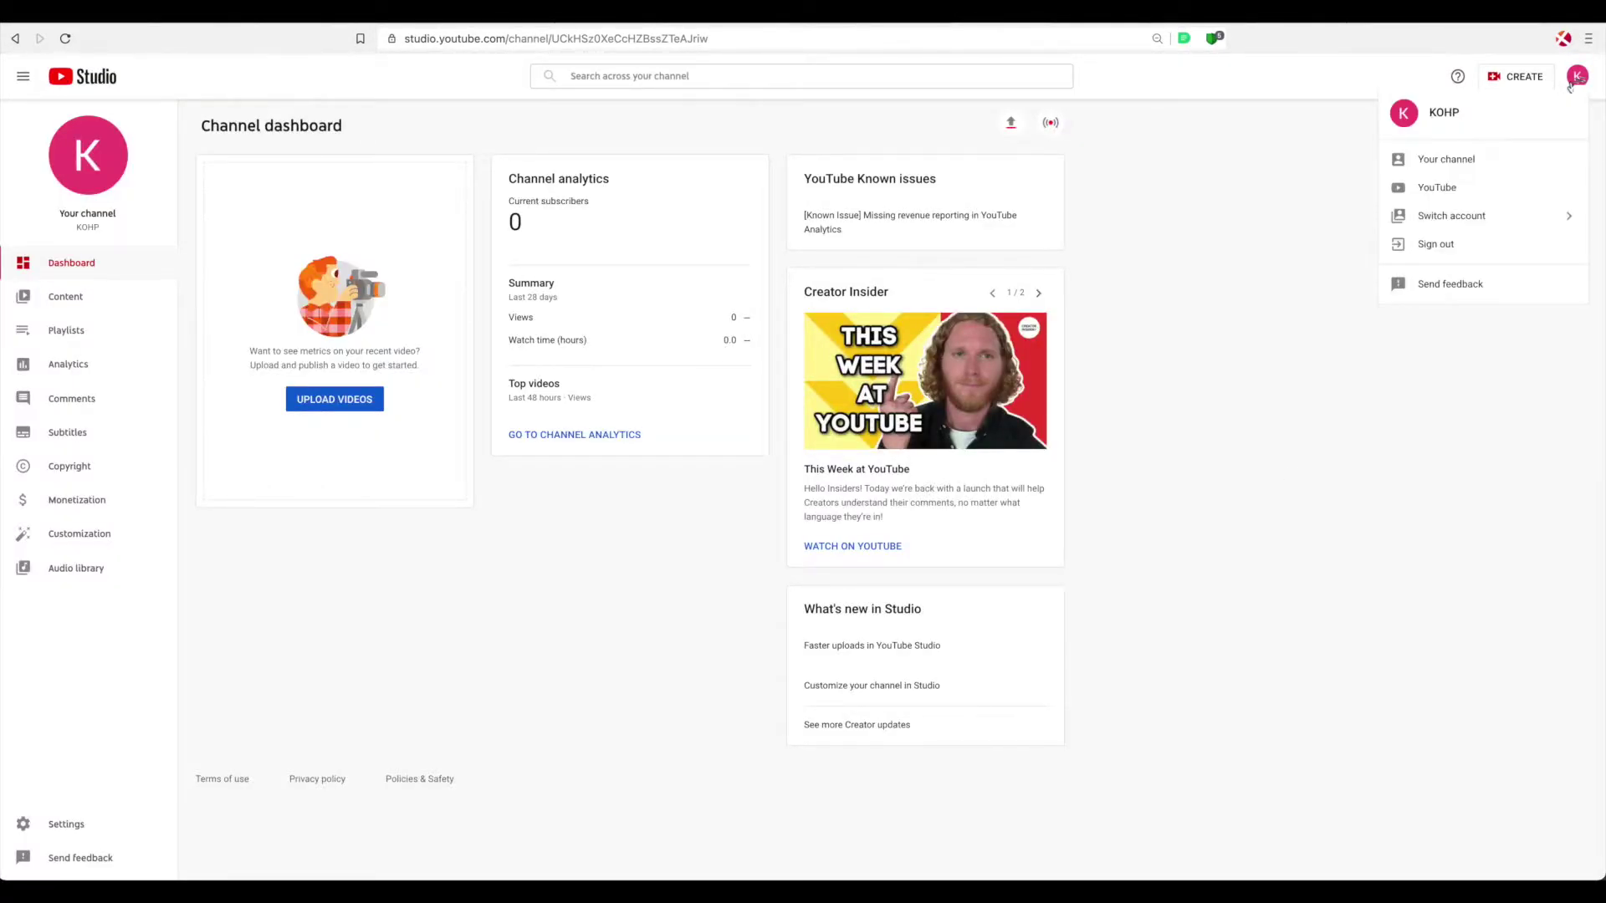
left_click(1301, 452)
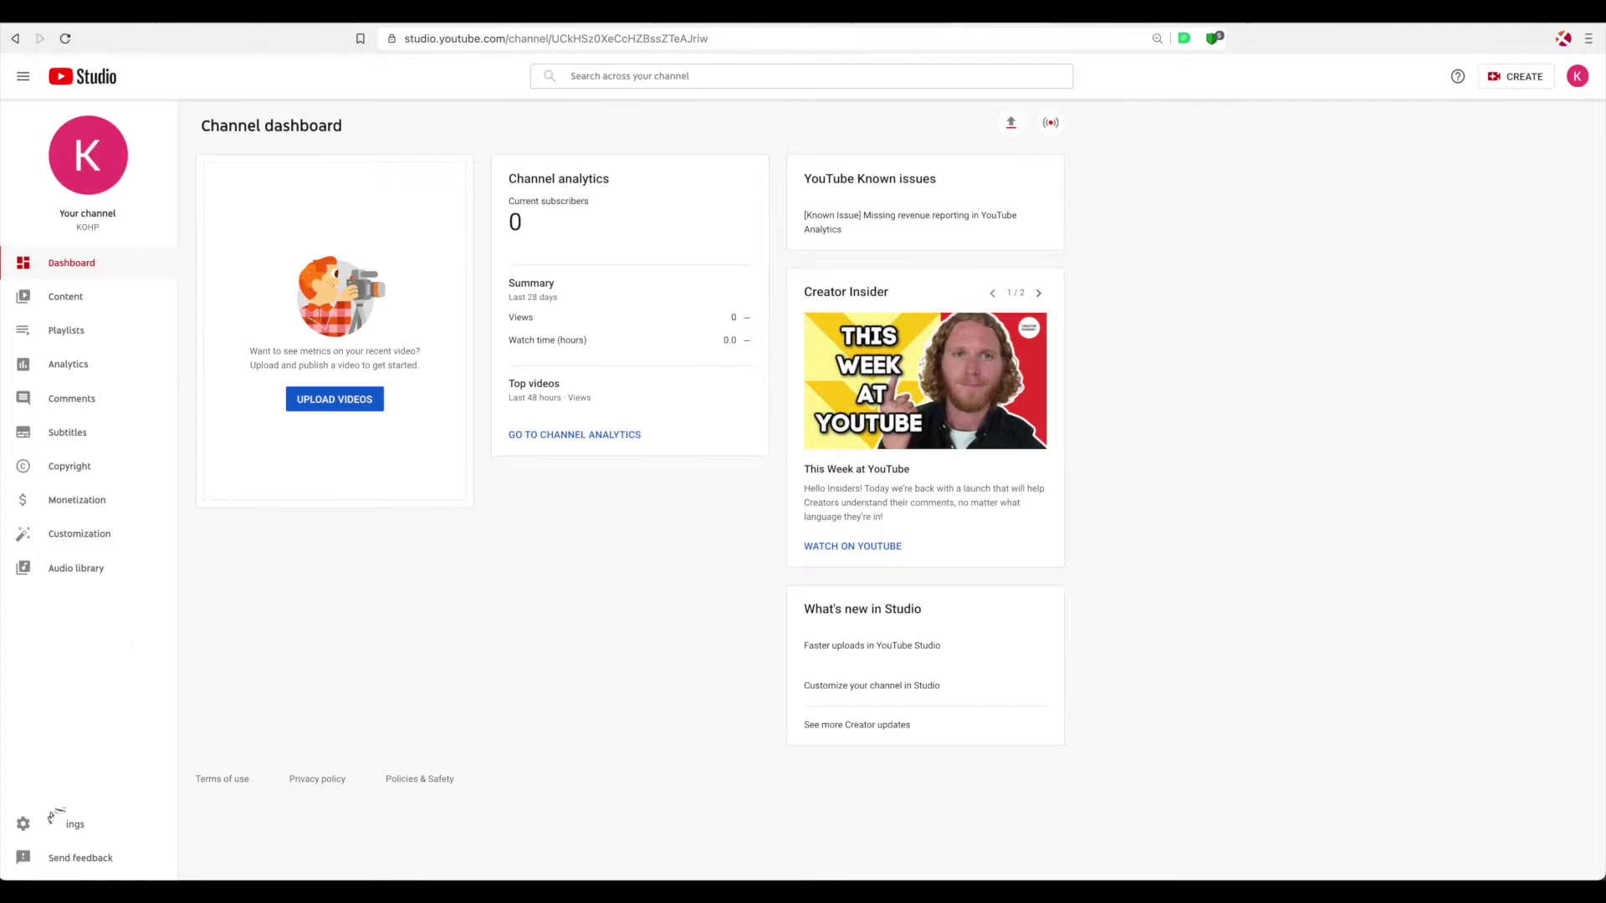
left_click(56, 824)
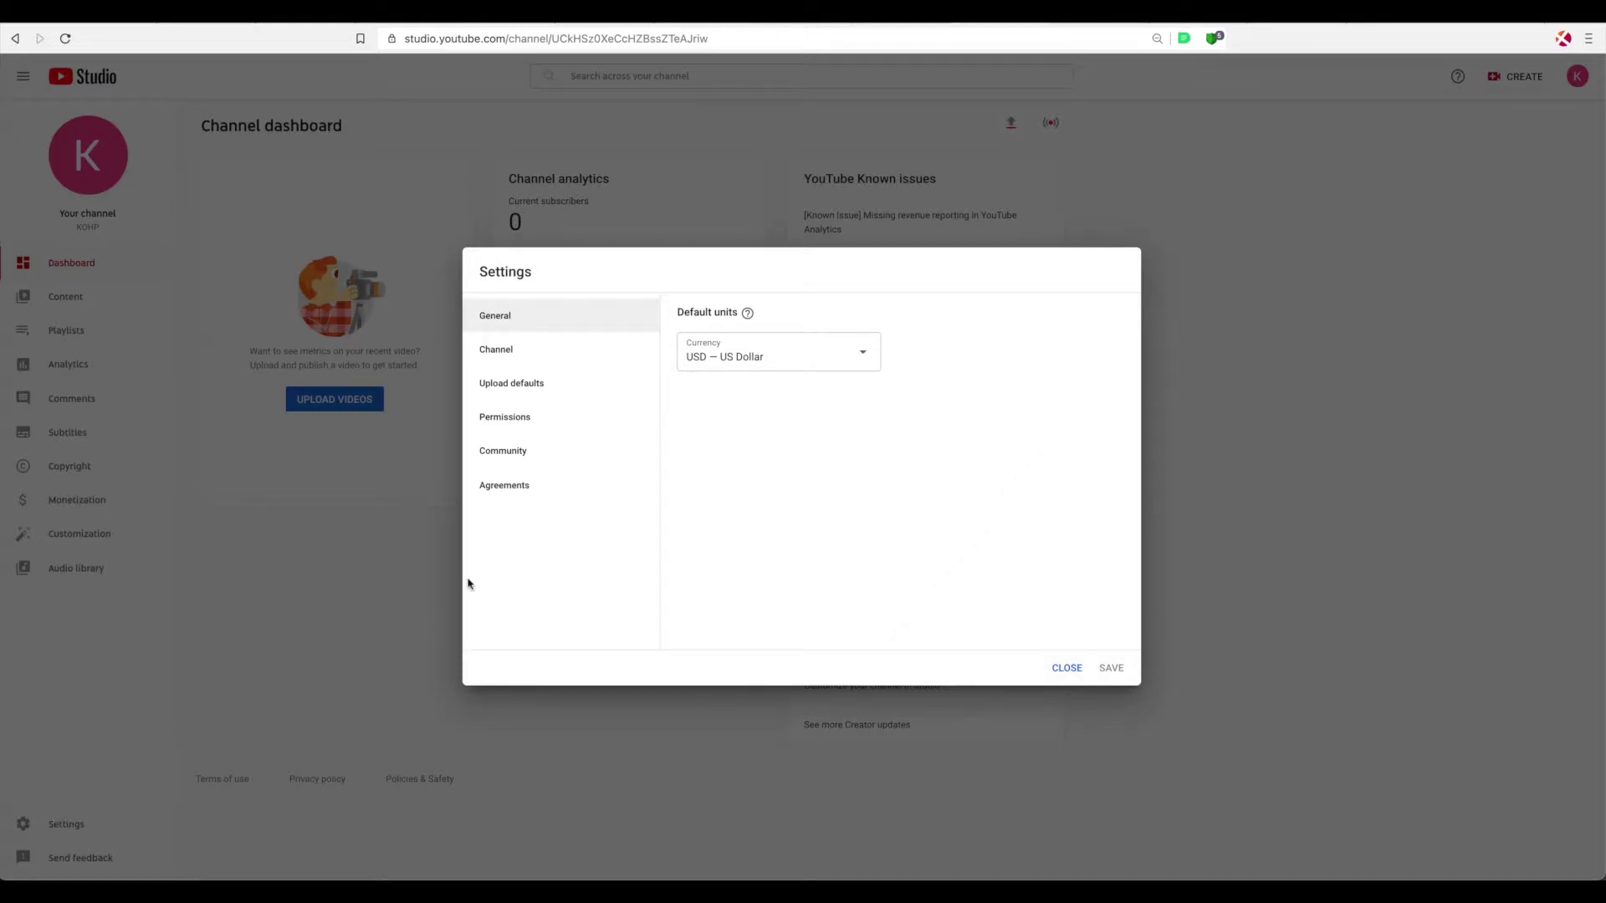
View the KOHP permissions with KOHP Church as sole Owner and the opt-out notice, then close Settings.
left_click(529, 414)
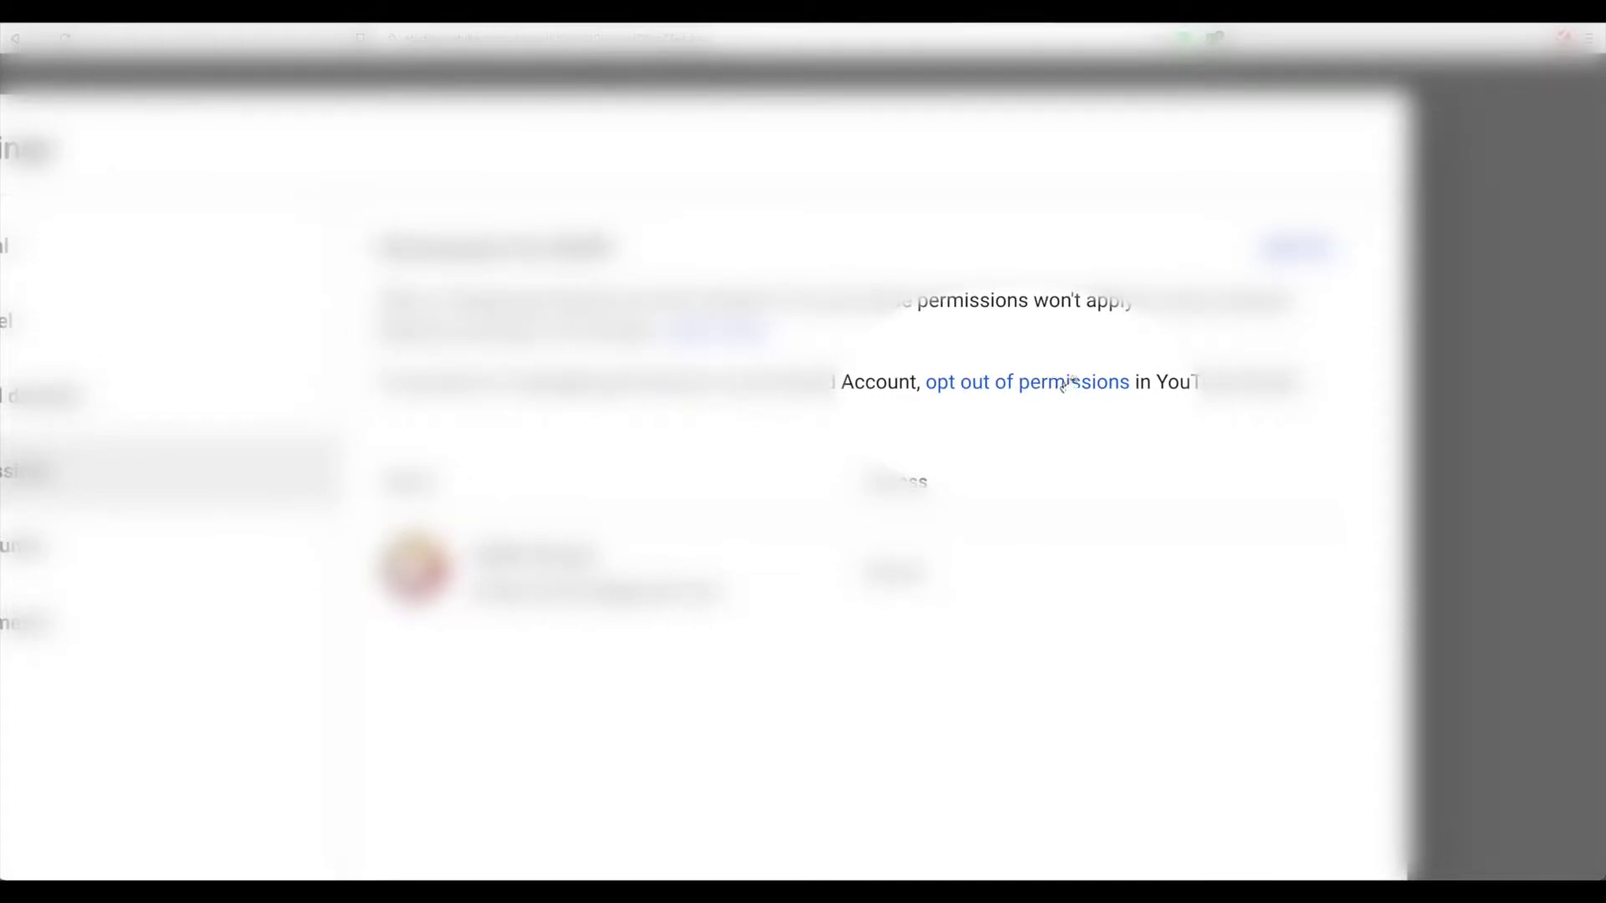
left_click_drag(1130, 384, 922, 380)
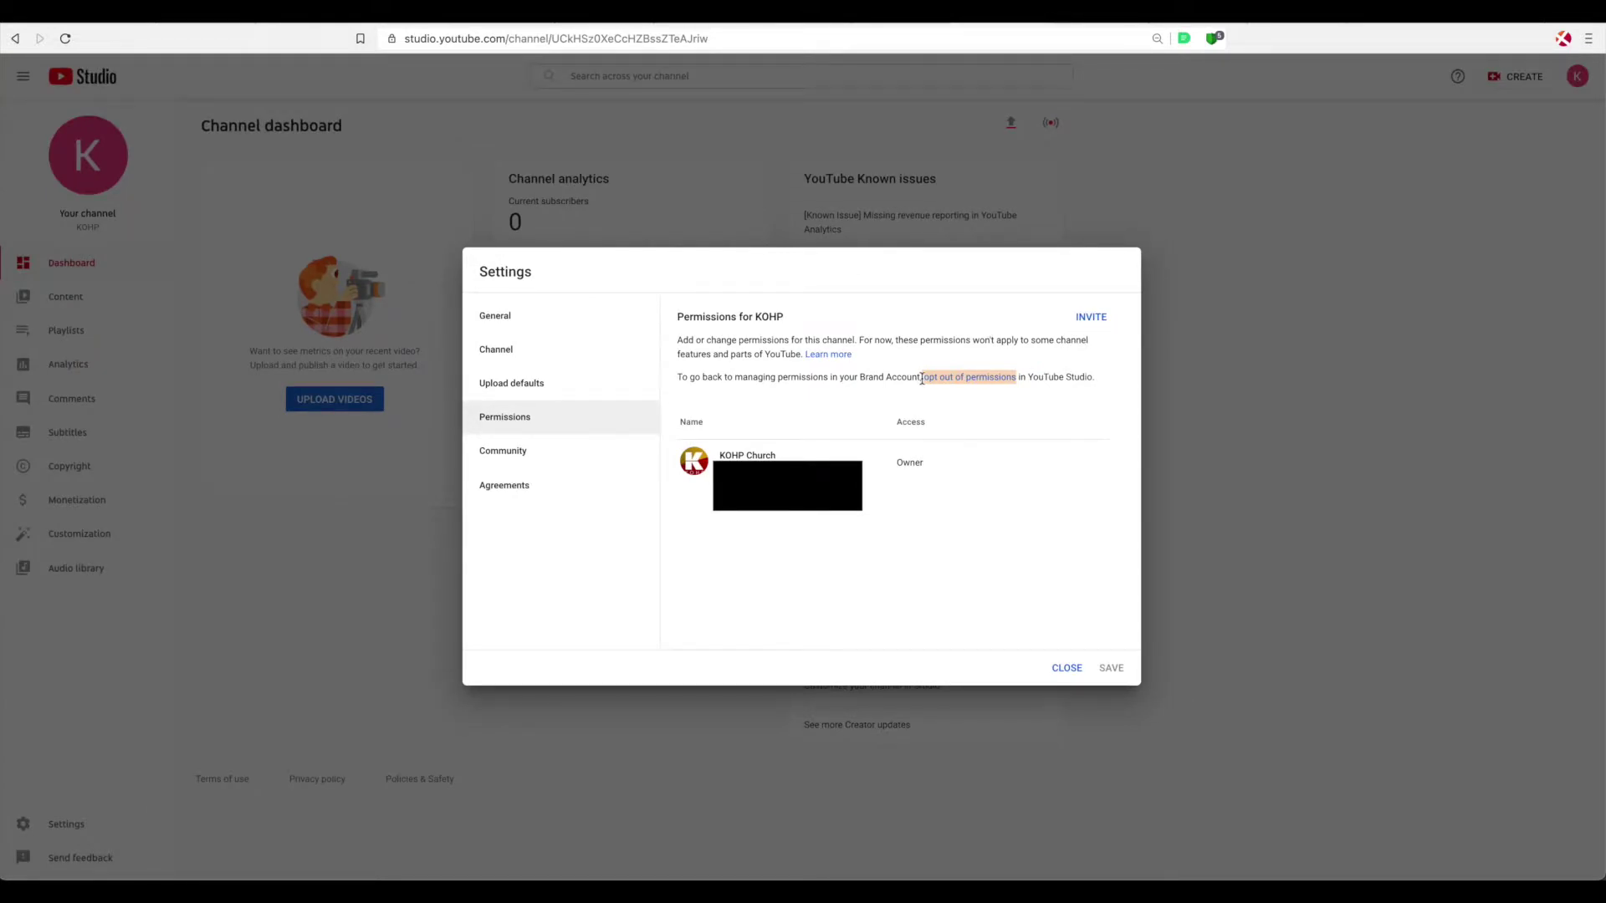
left_click(954, 413)
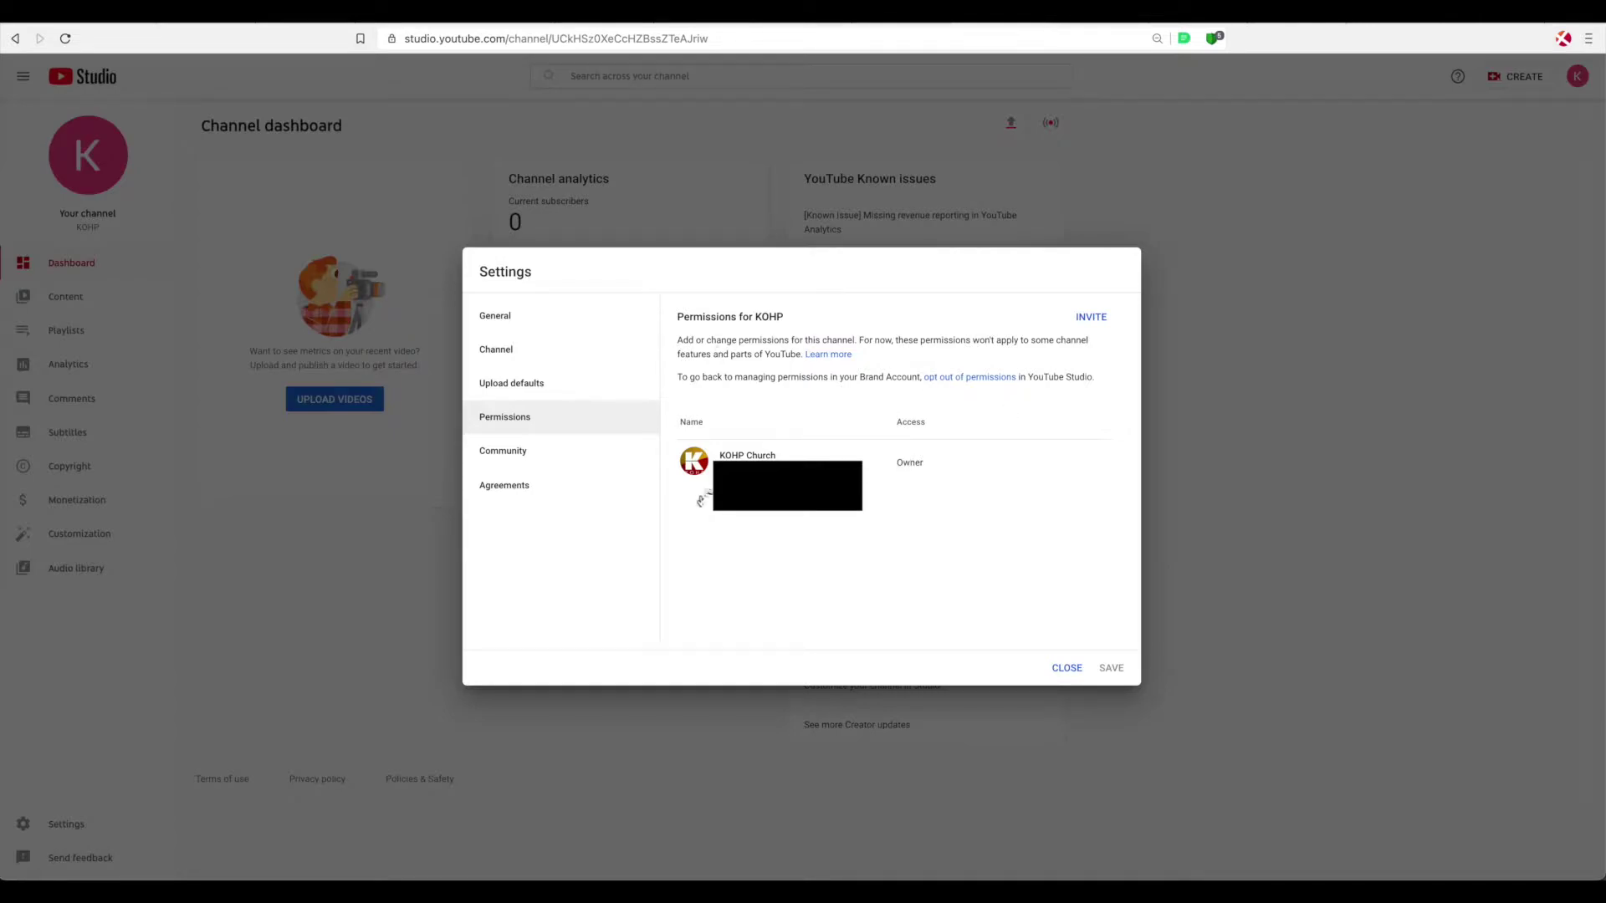
left_click(1070, 668)
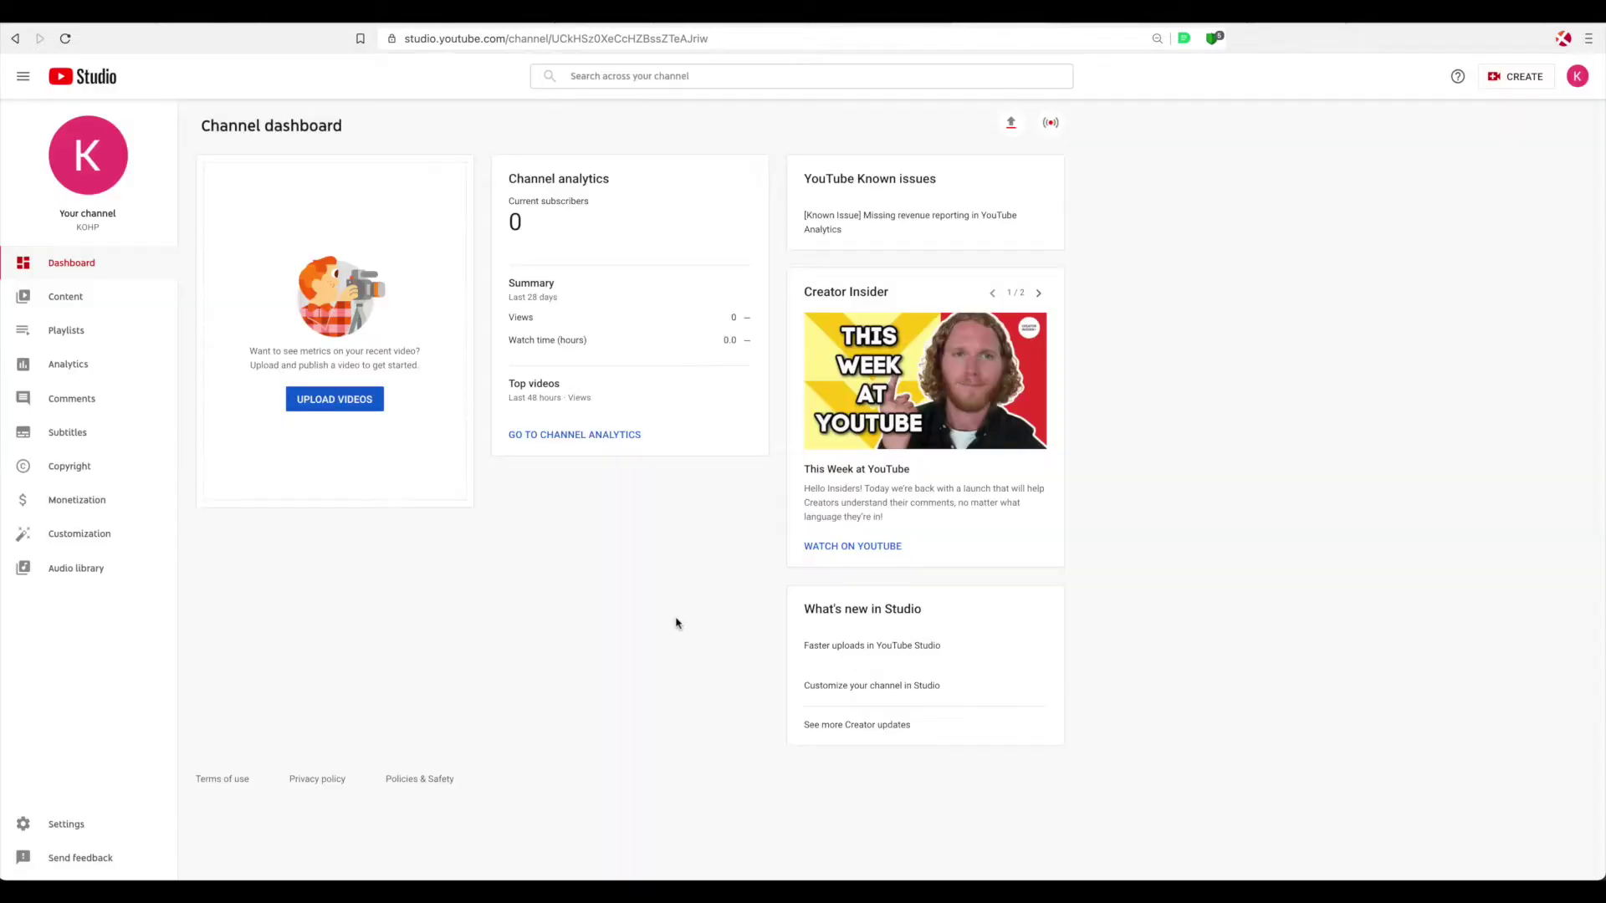
Recheck the KOHP permissions list, then go to the channel's public page via Your channel.
left_click(71, 822)
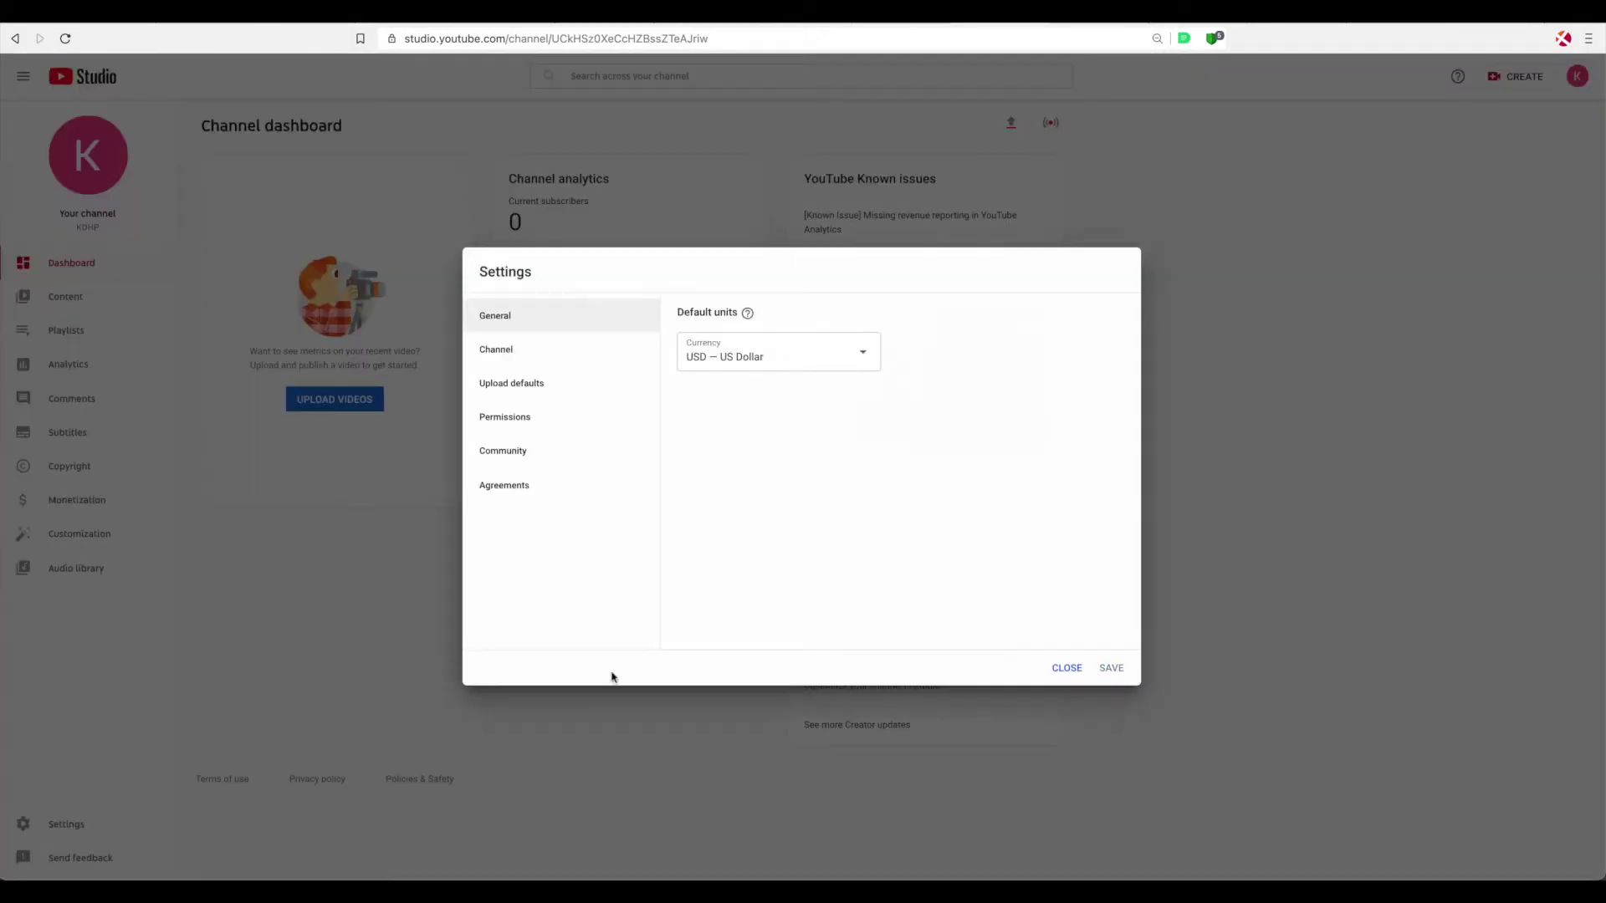
left_click(541, 416)
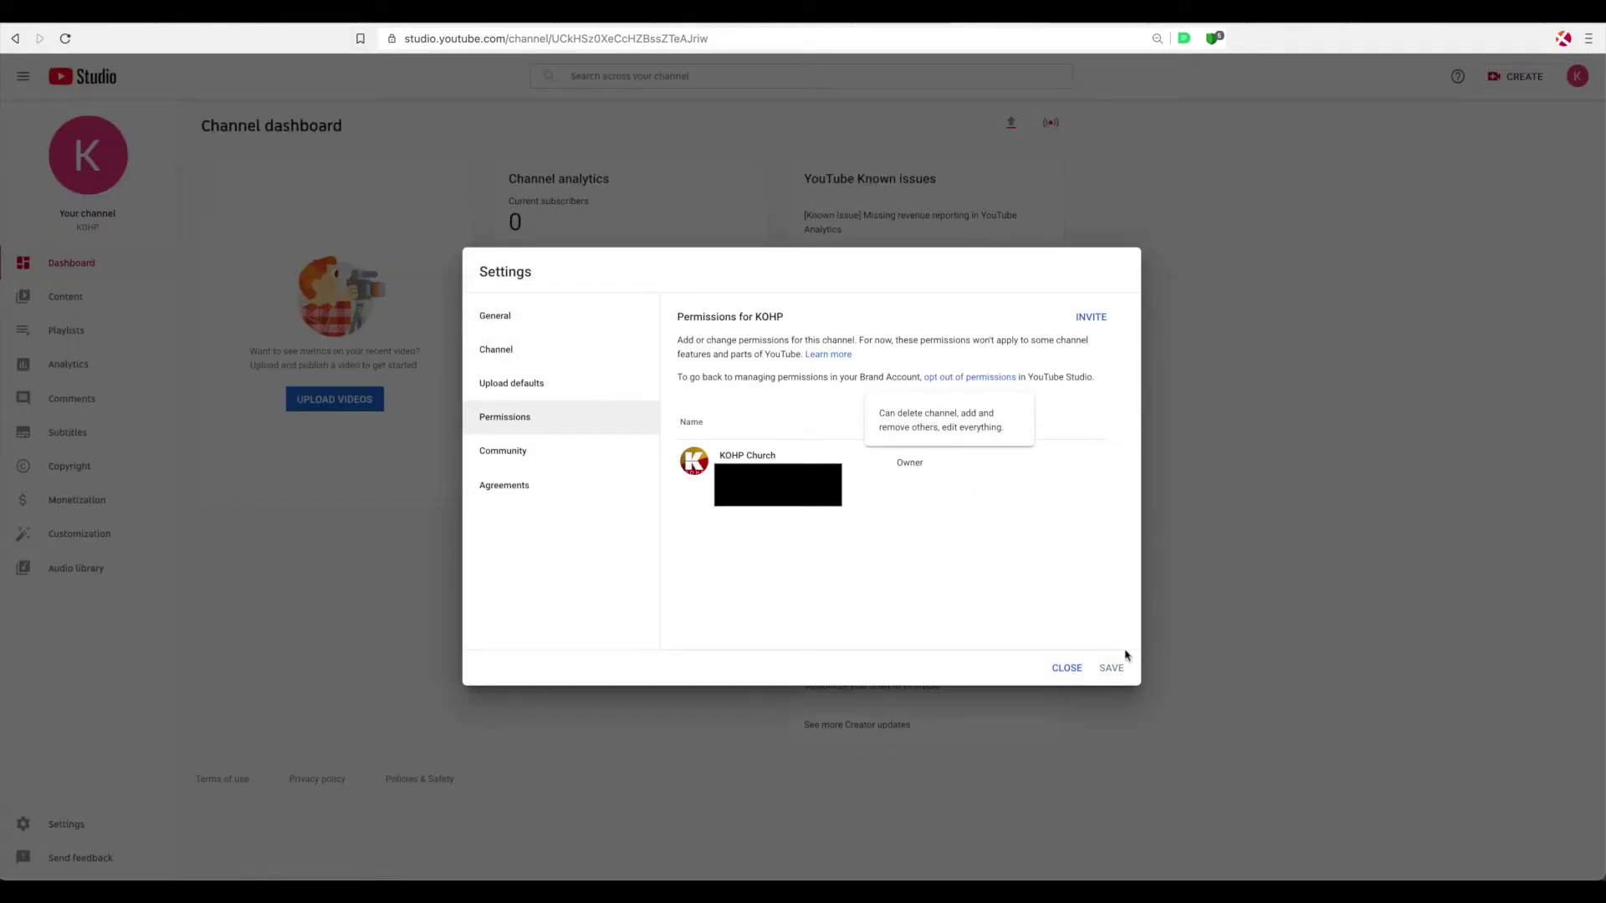
left_click(1067, 667)
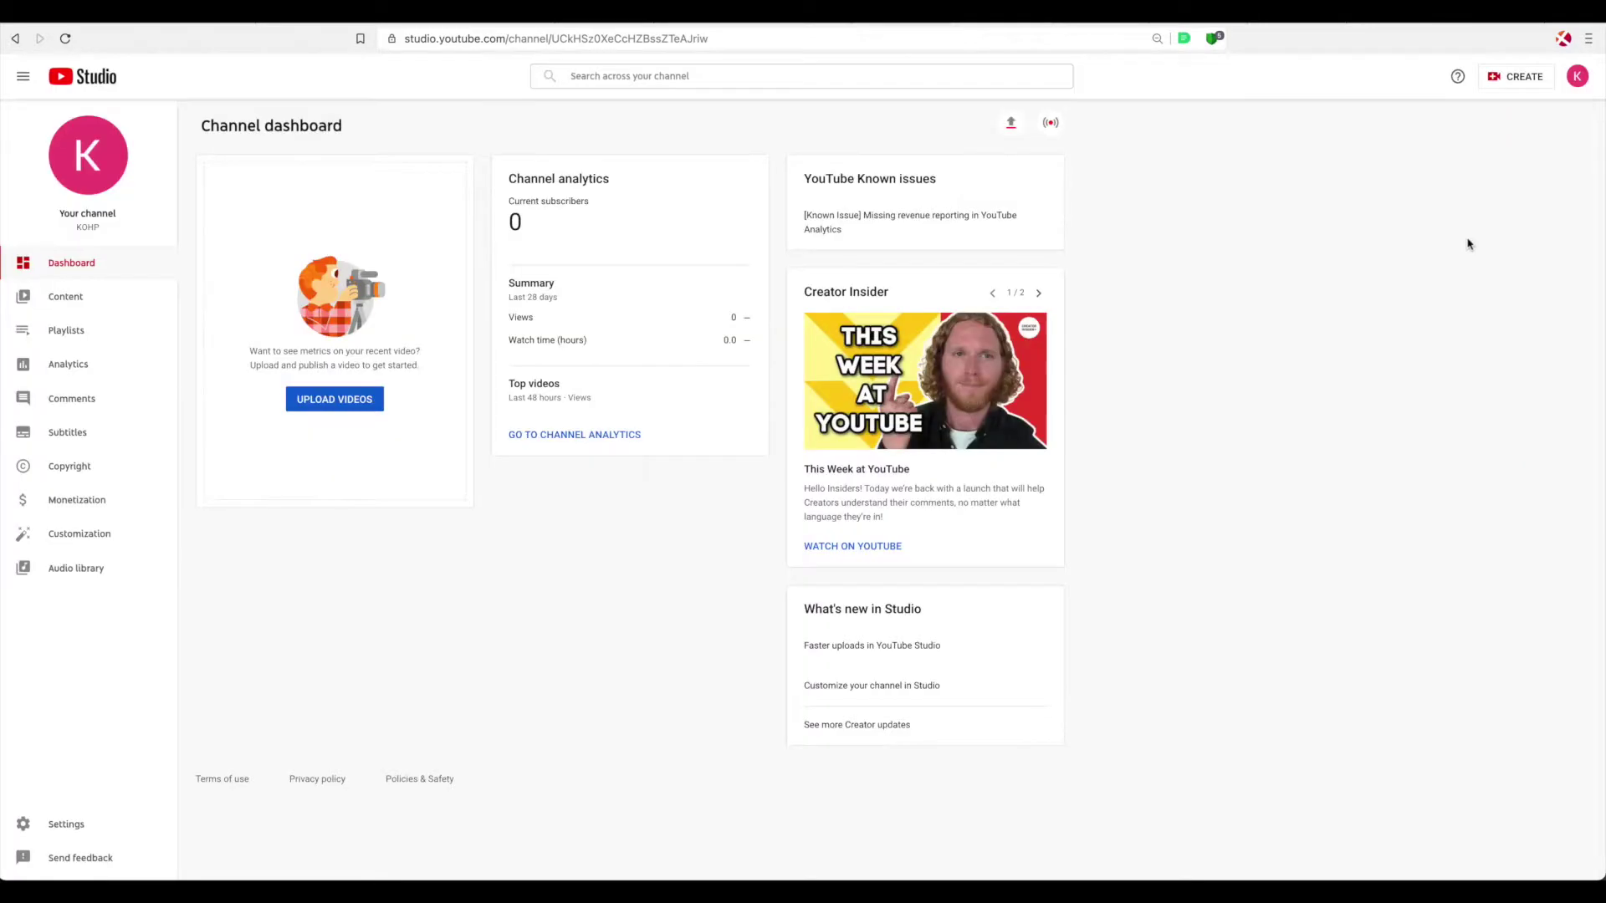
left_click(1574, 82)
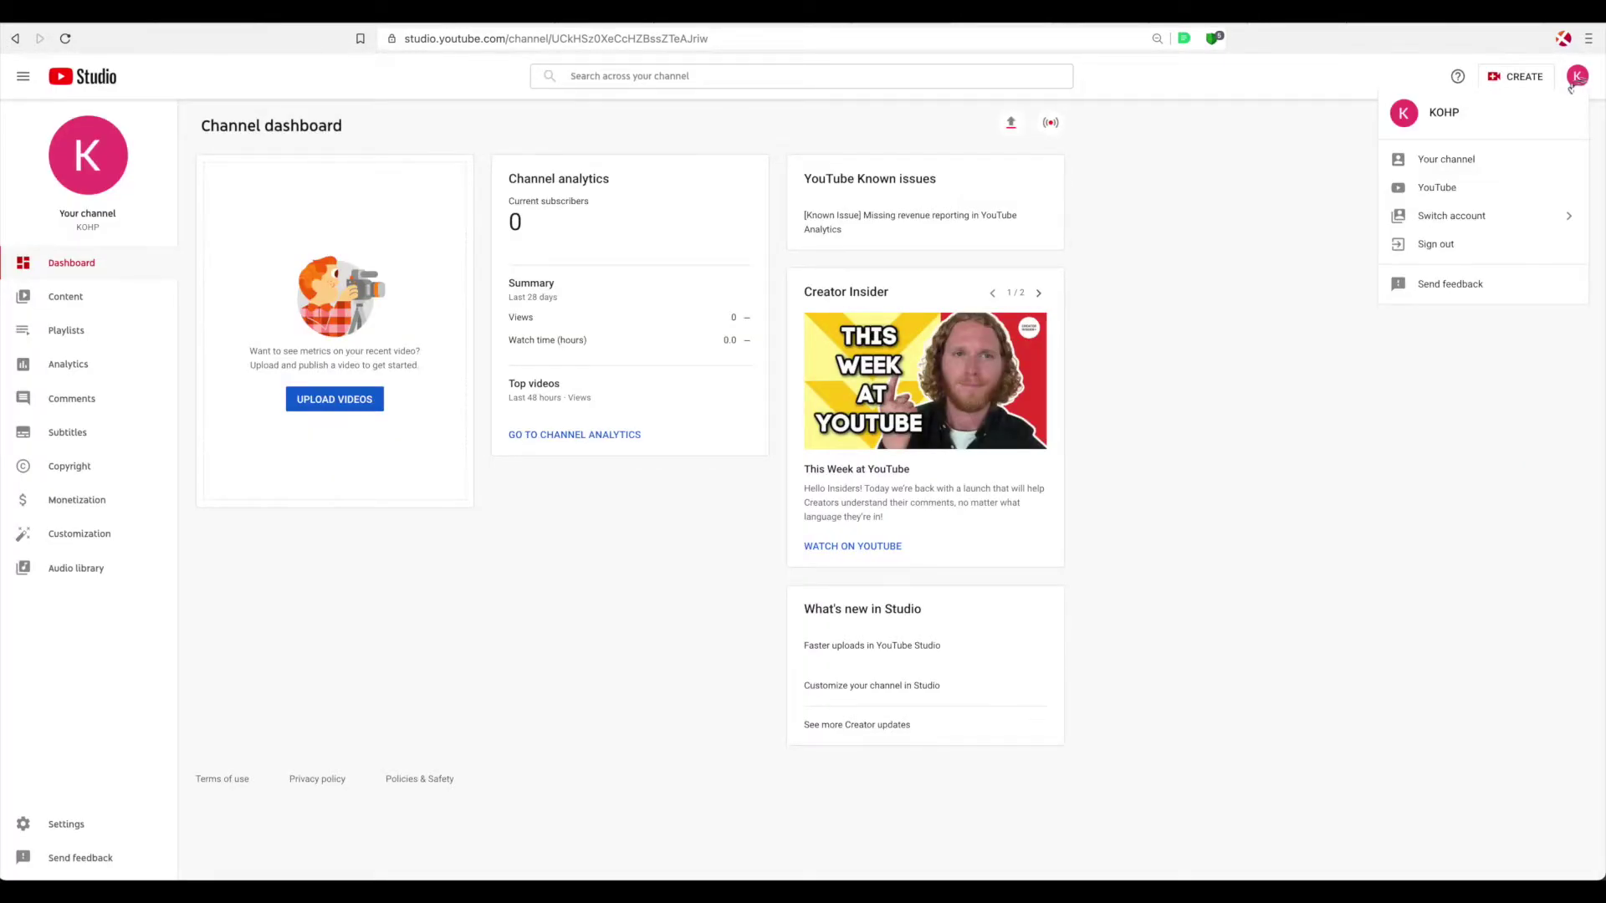
left_click(1469, 161)
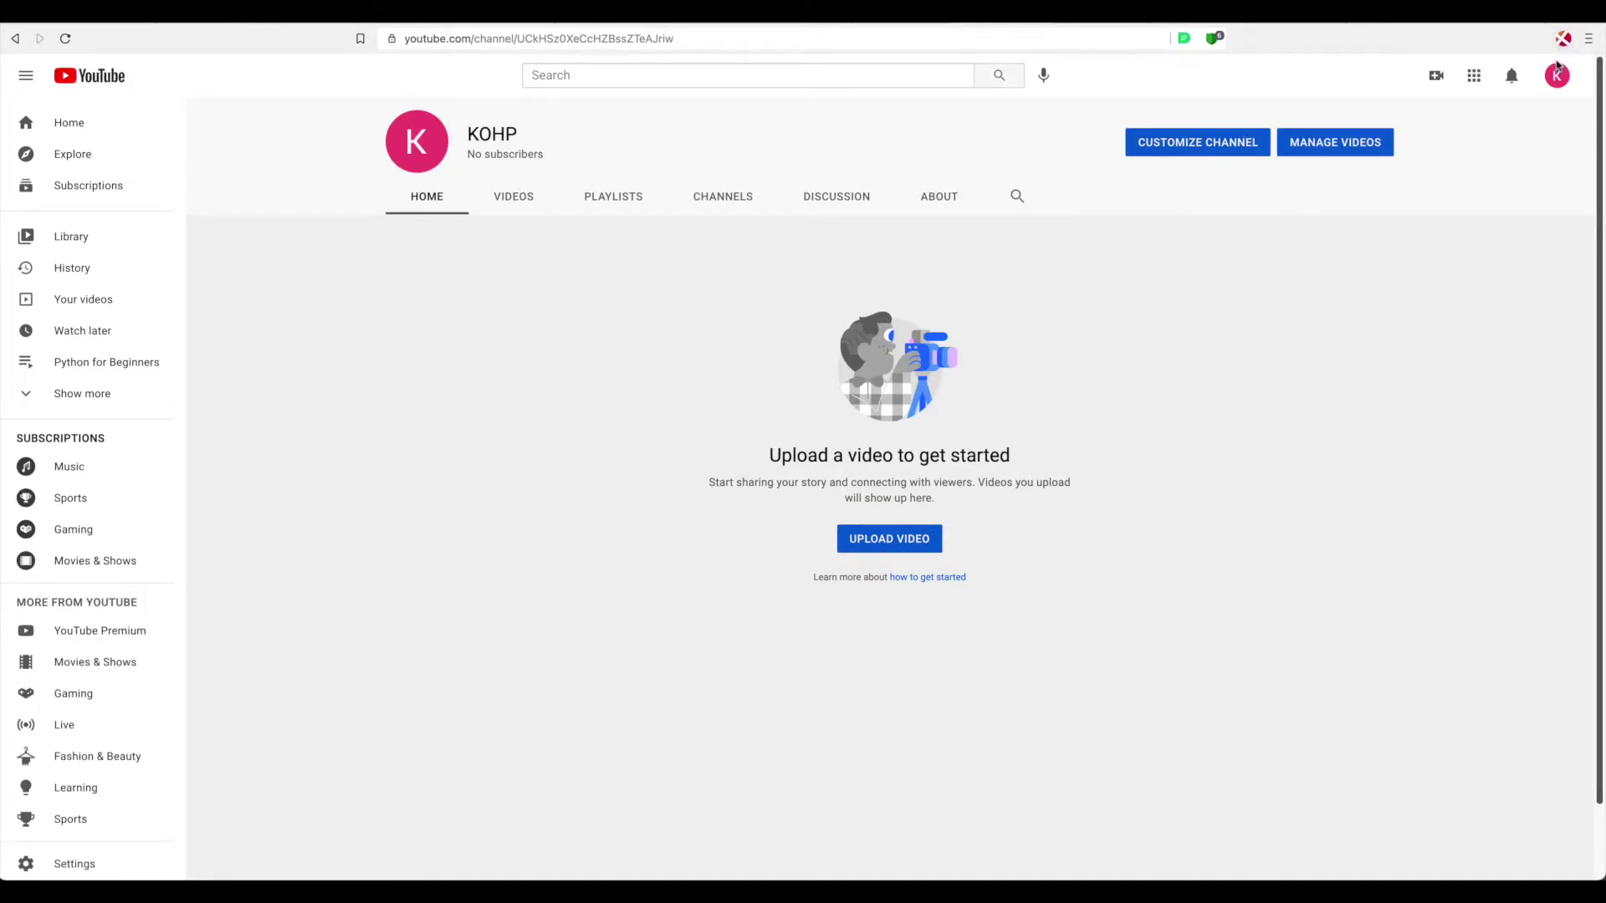
Open YouTube's Account settings page for the KOHP channel from the avatar menu.
left_click(1556, 77)
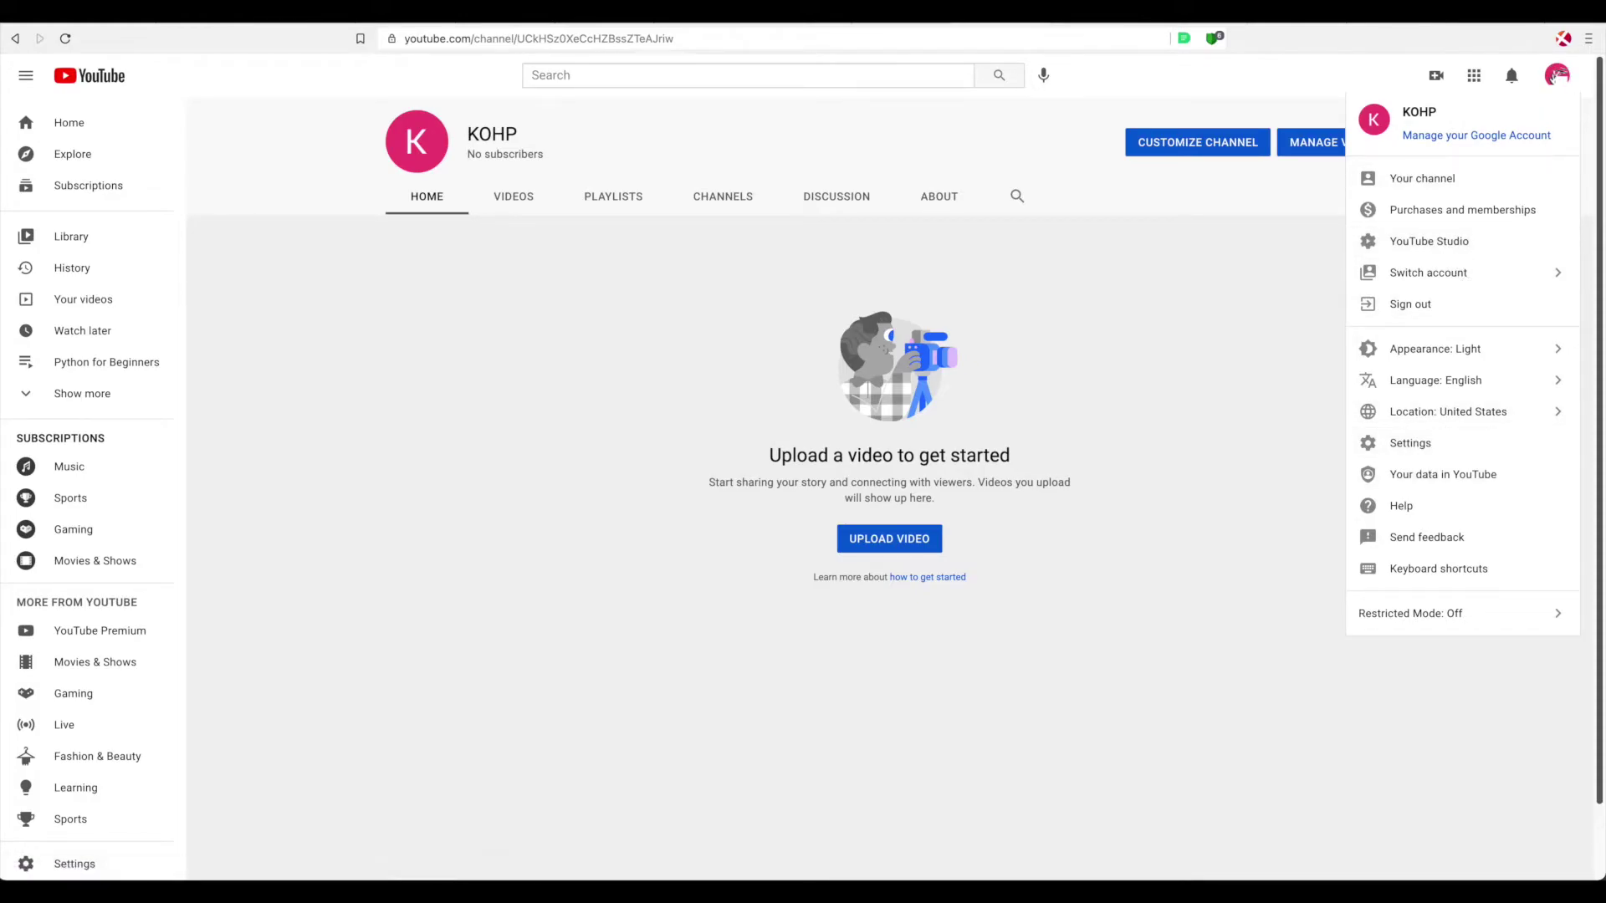
left_click(1413, 445)
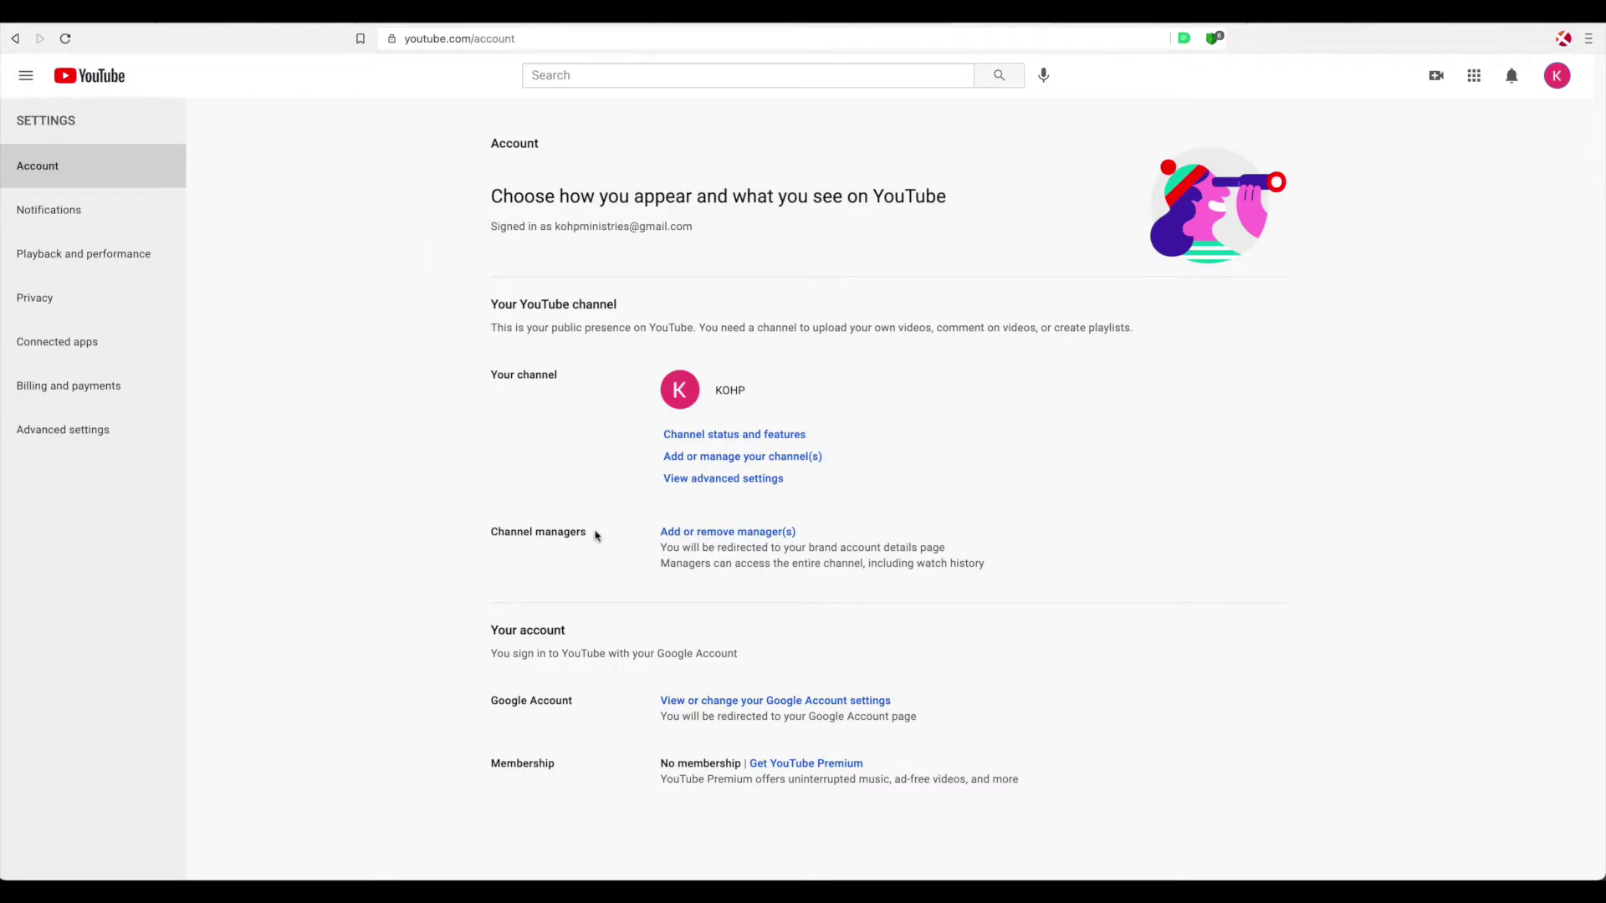
View the KOHP CHURCH Brand Account details, then return to YouTube Account settings and open the avatar menu.
left_click(730, 532)
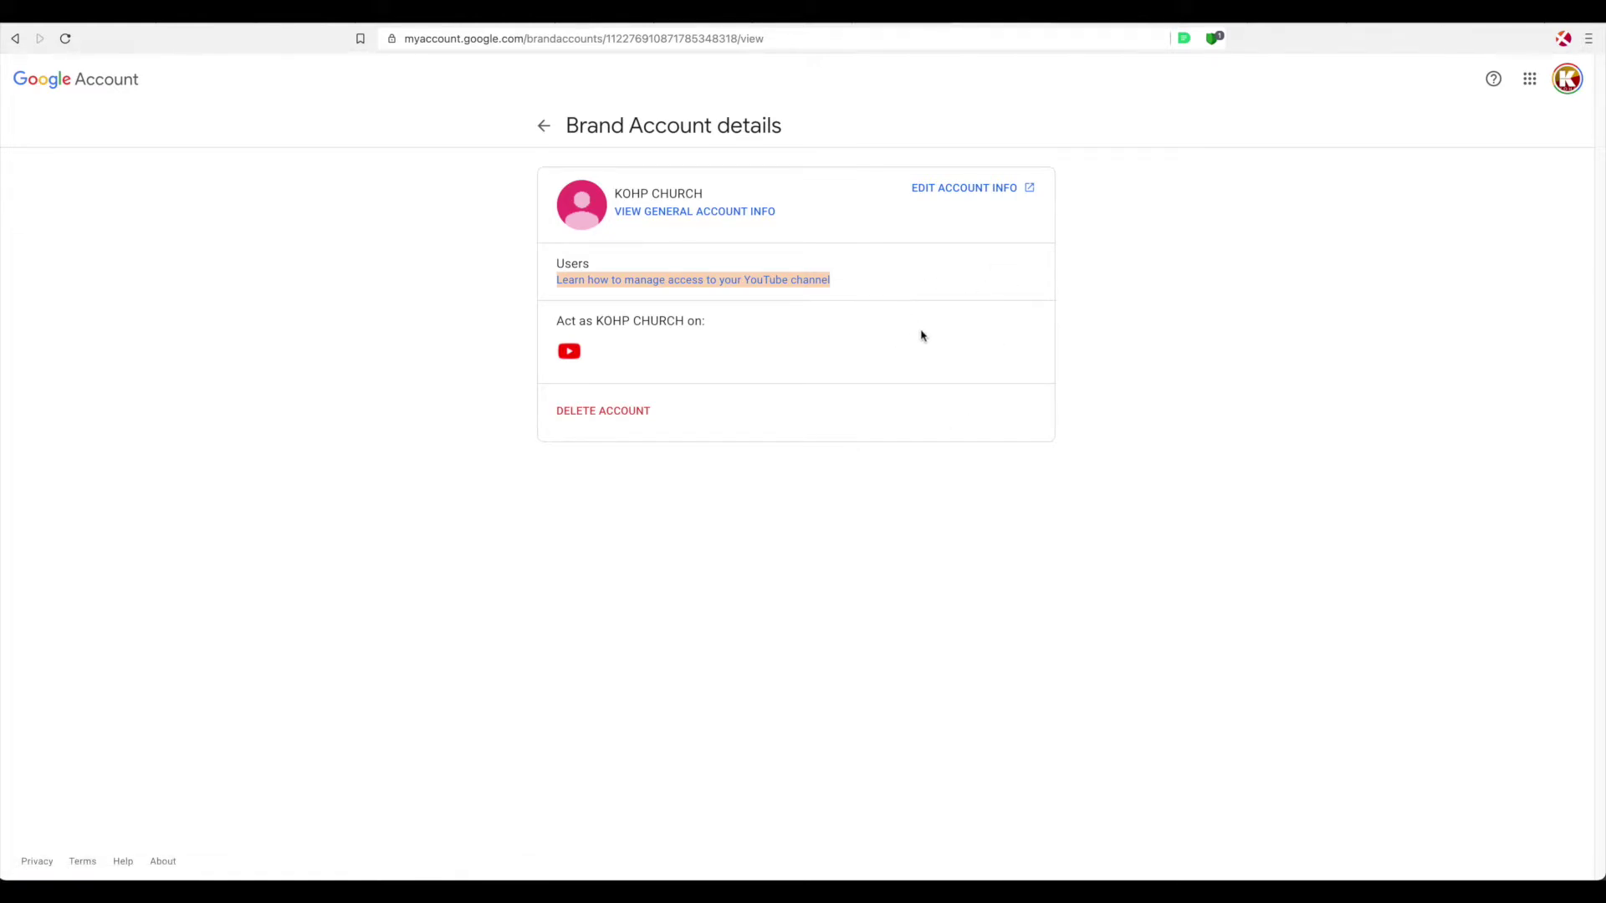
left_click(973, 281)
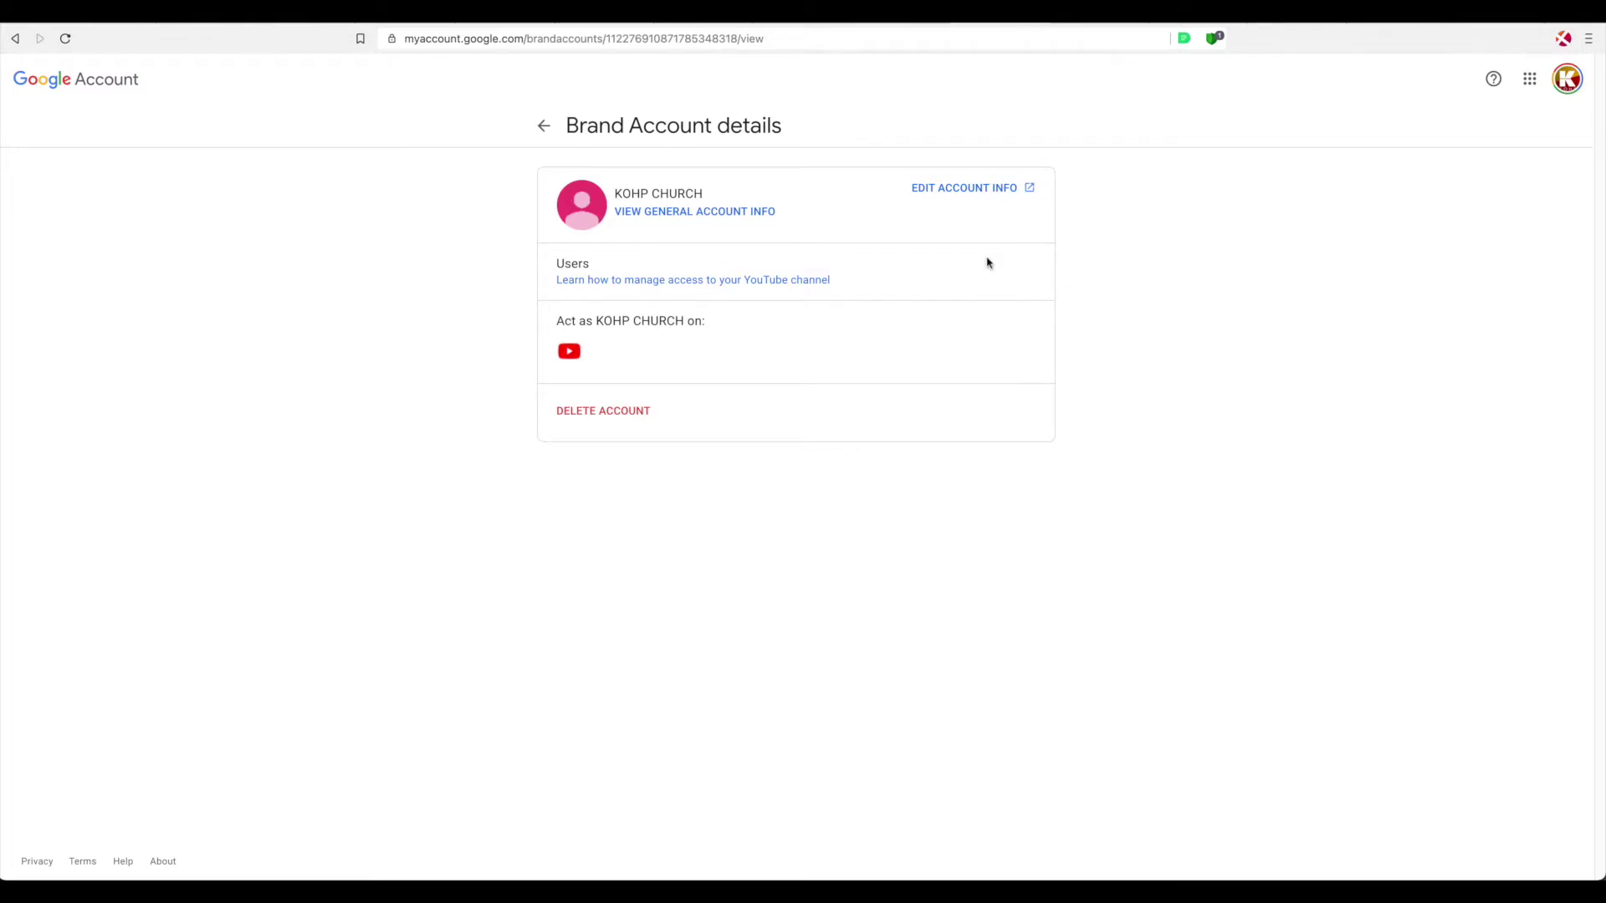
key("alt+Left")
left_click(1556, 75)
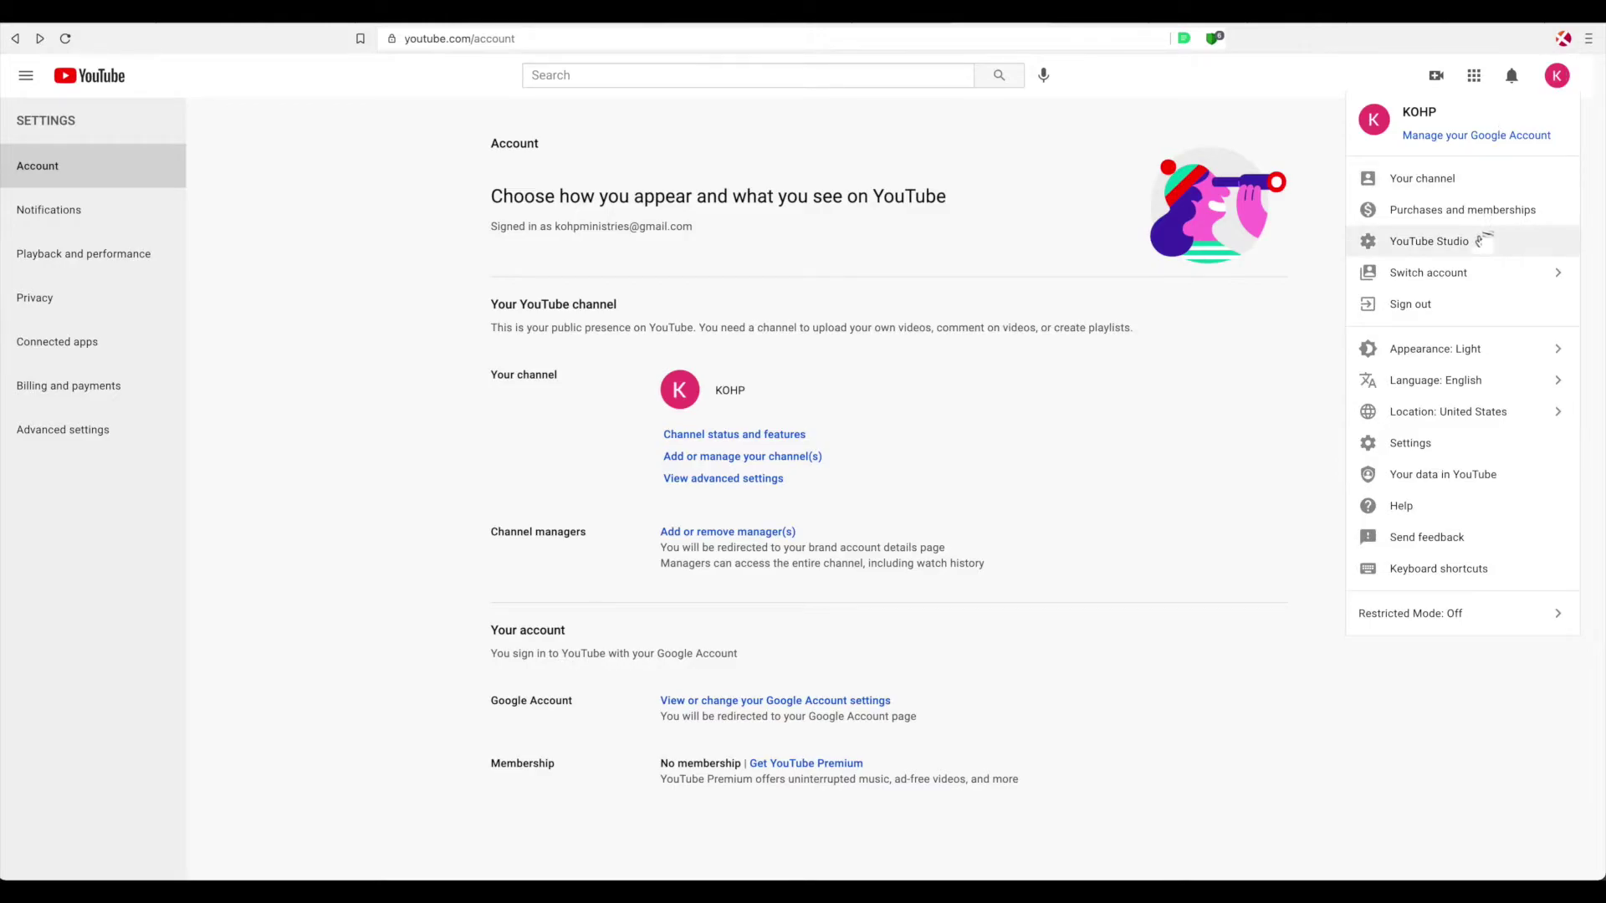
In YouTube Studio, go to Settings > Permissions and start the 'opt out of permissions' confirmation.
left_click(1415, 246)
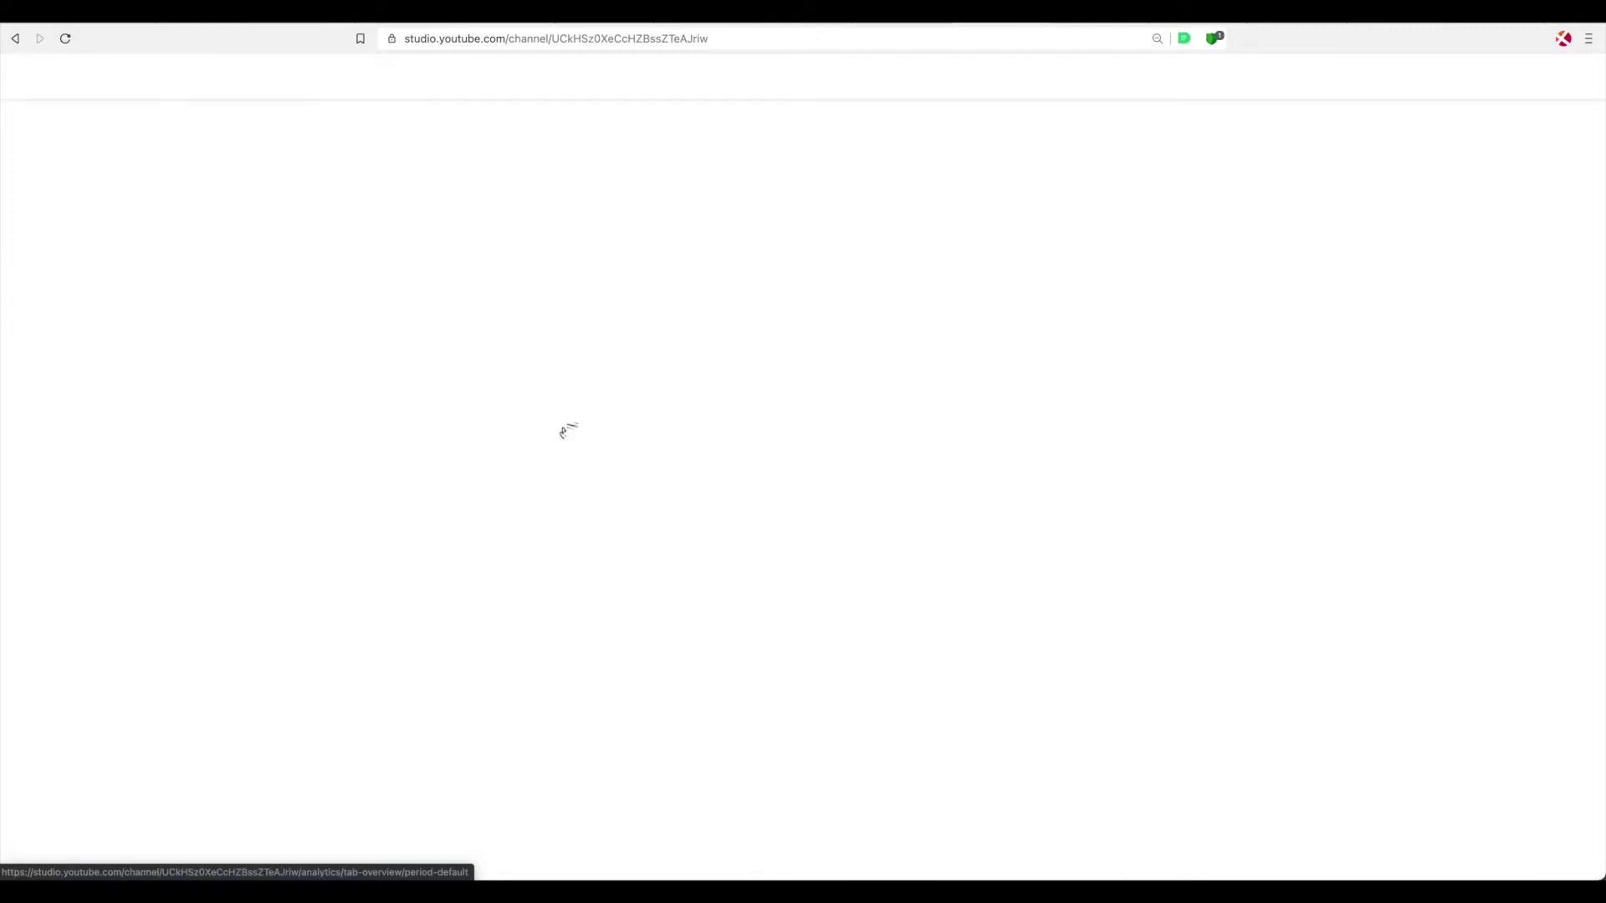
left_click(61, 826)
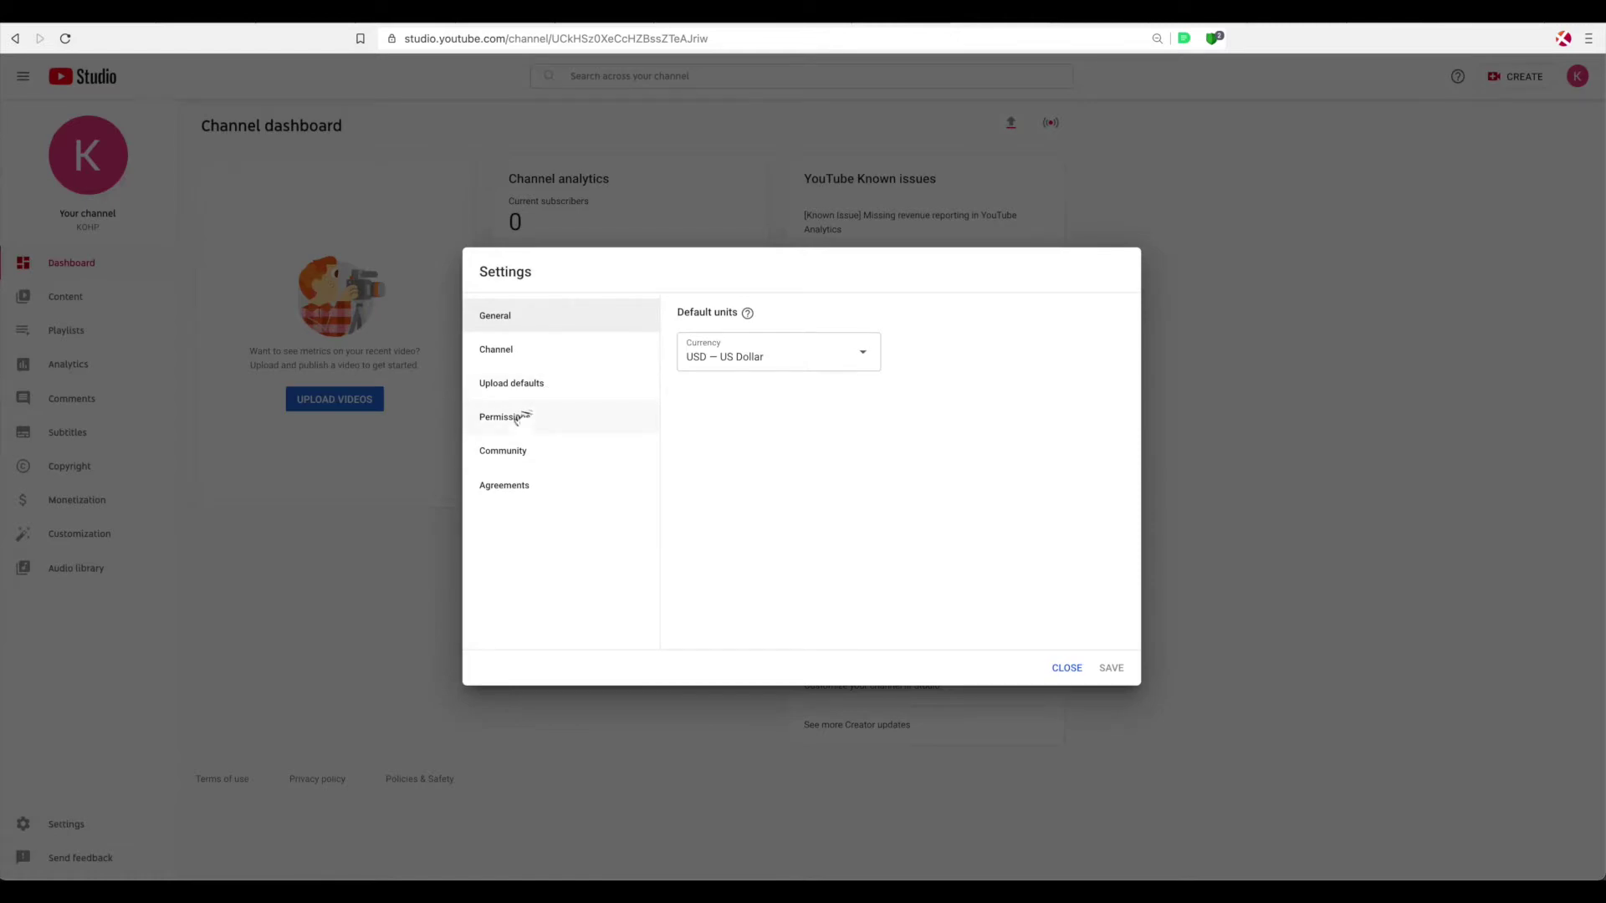
left_click(519, 415)
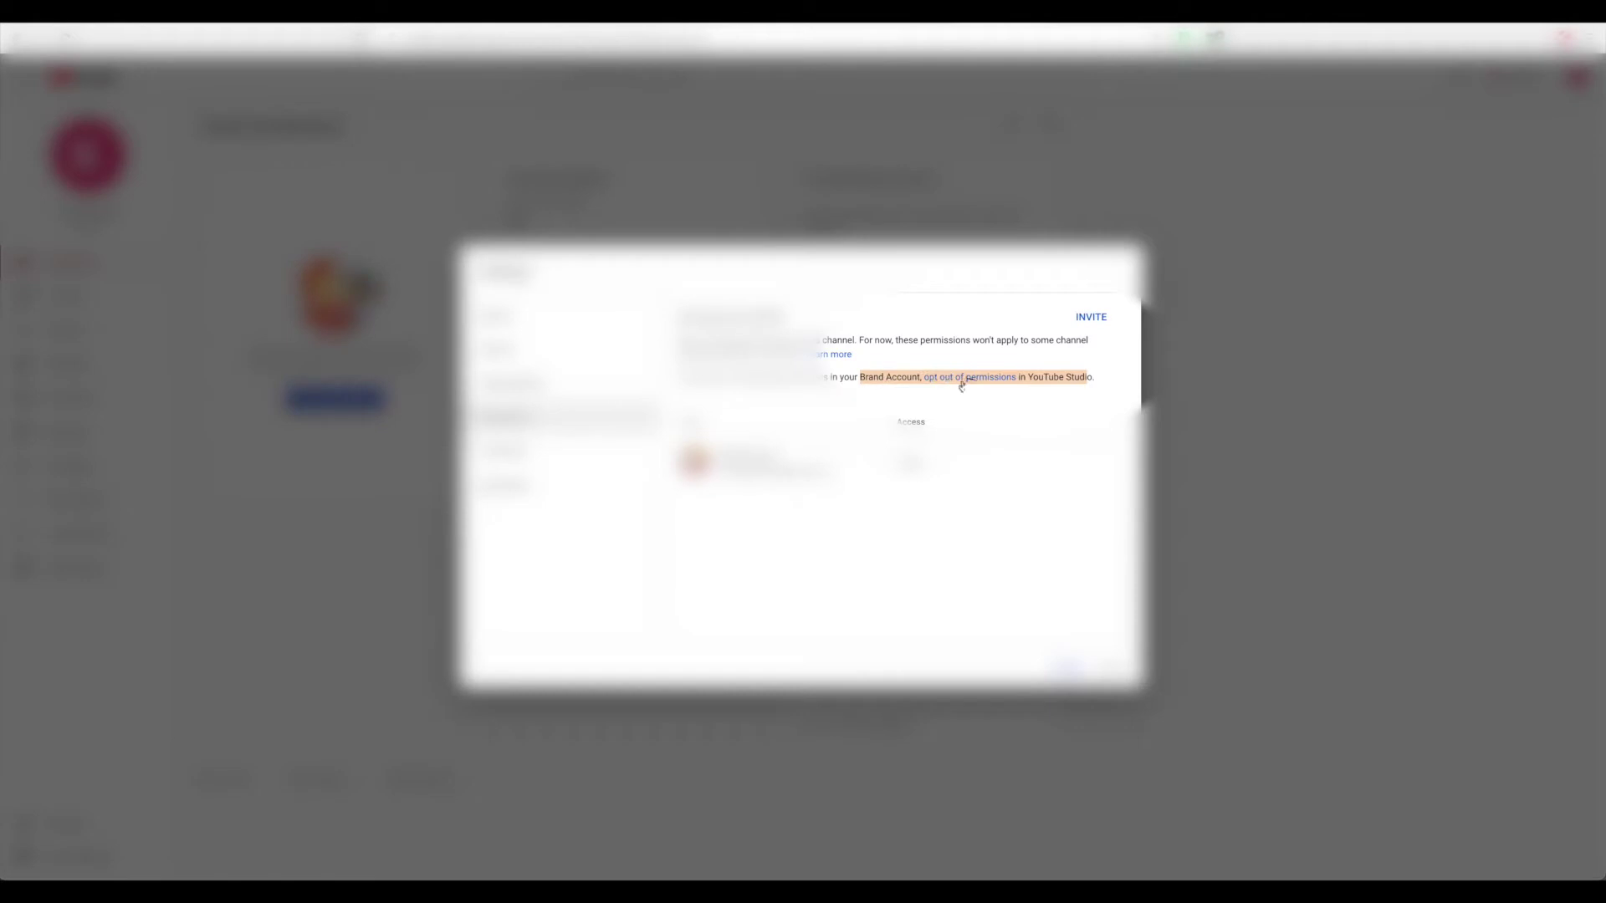
left_click(959, 378)
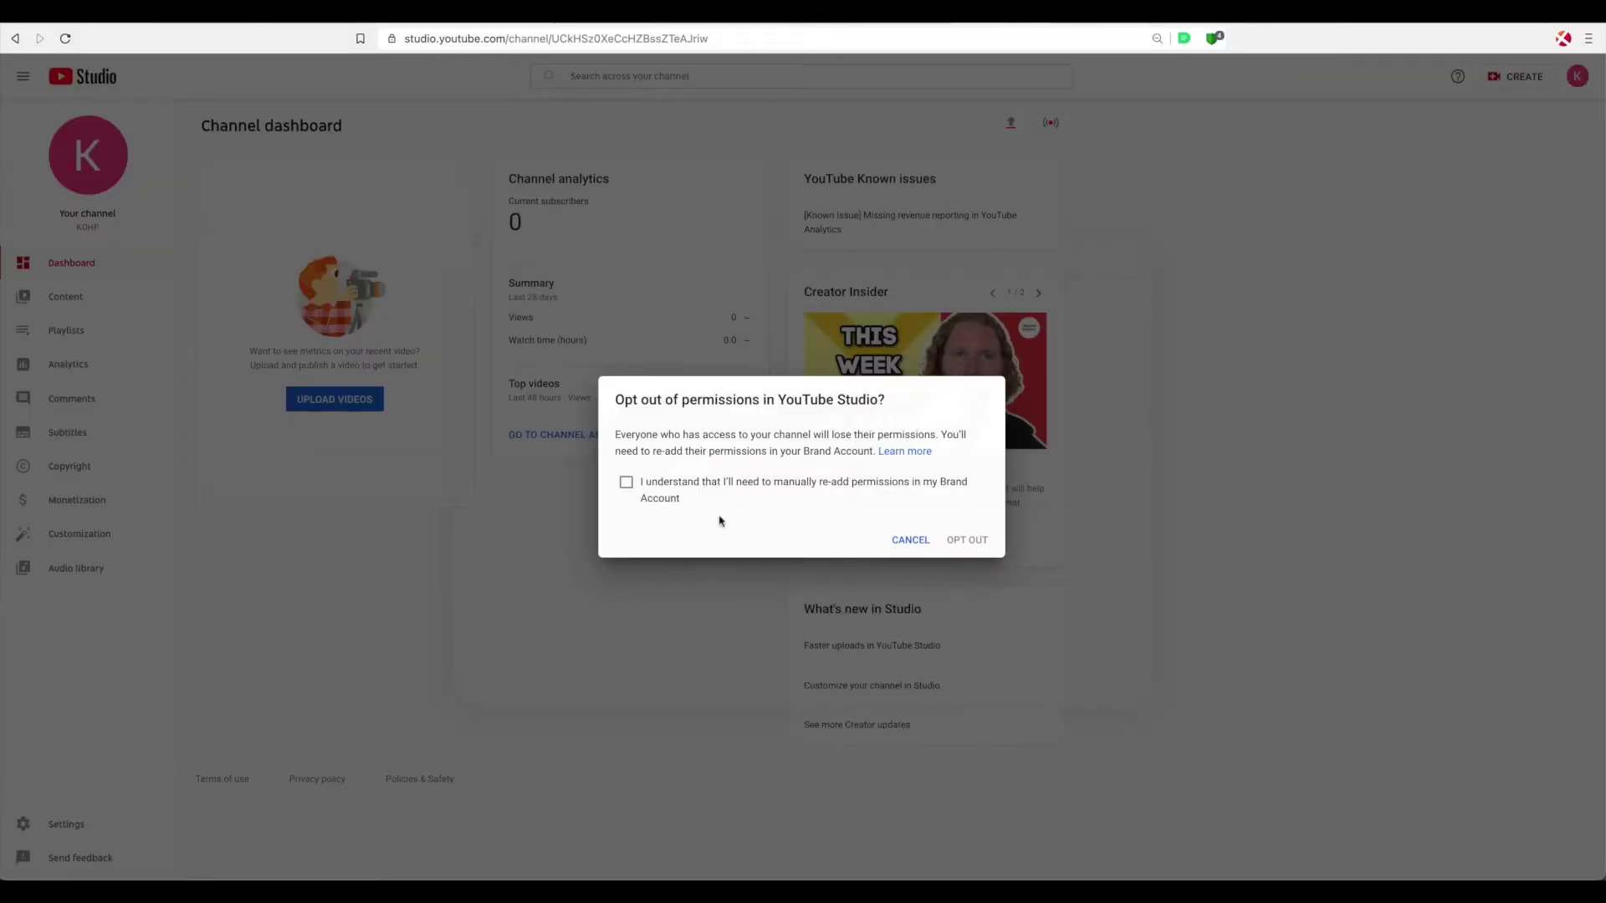
Acknowledge and confirm OPT OUT, then open the KOHP CHURCH Brand Account via MANAGE PERMISSIONS.
left_click(627, 482)
left_click(967, 542)
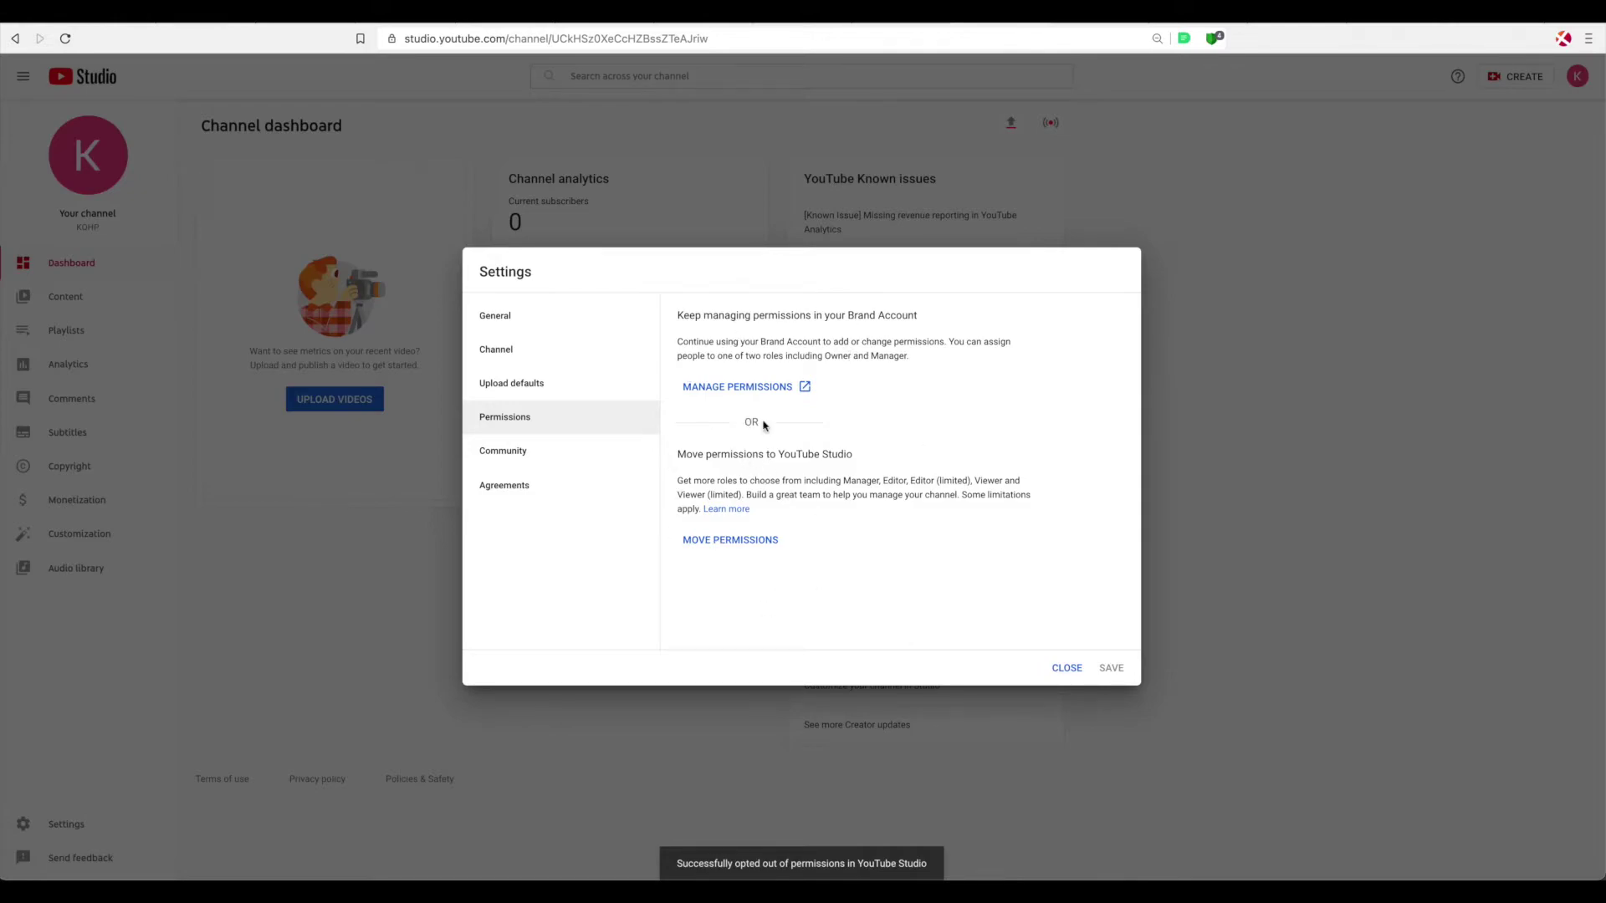
scroll(740, 389, "up", 5)
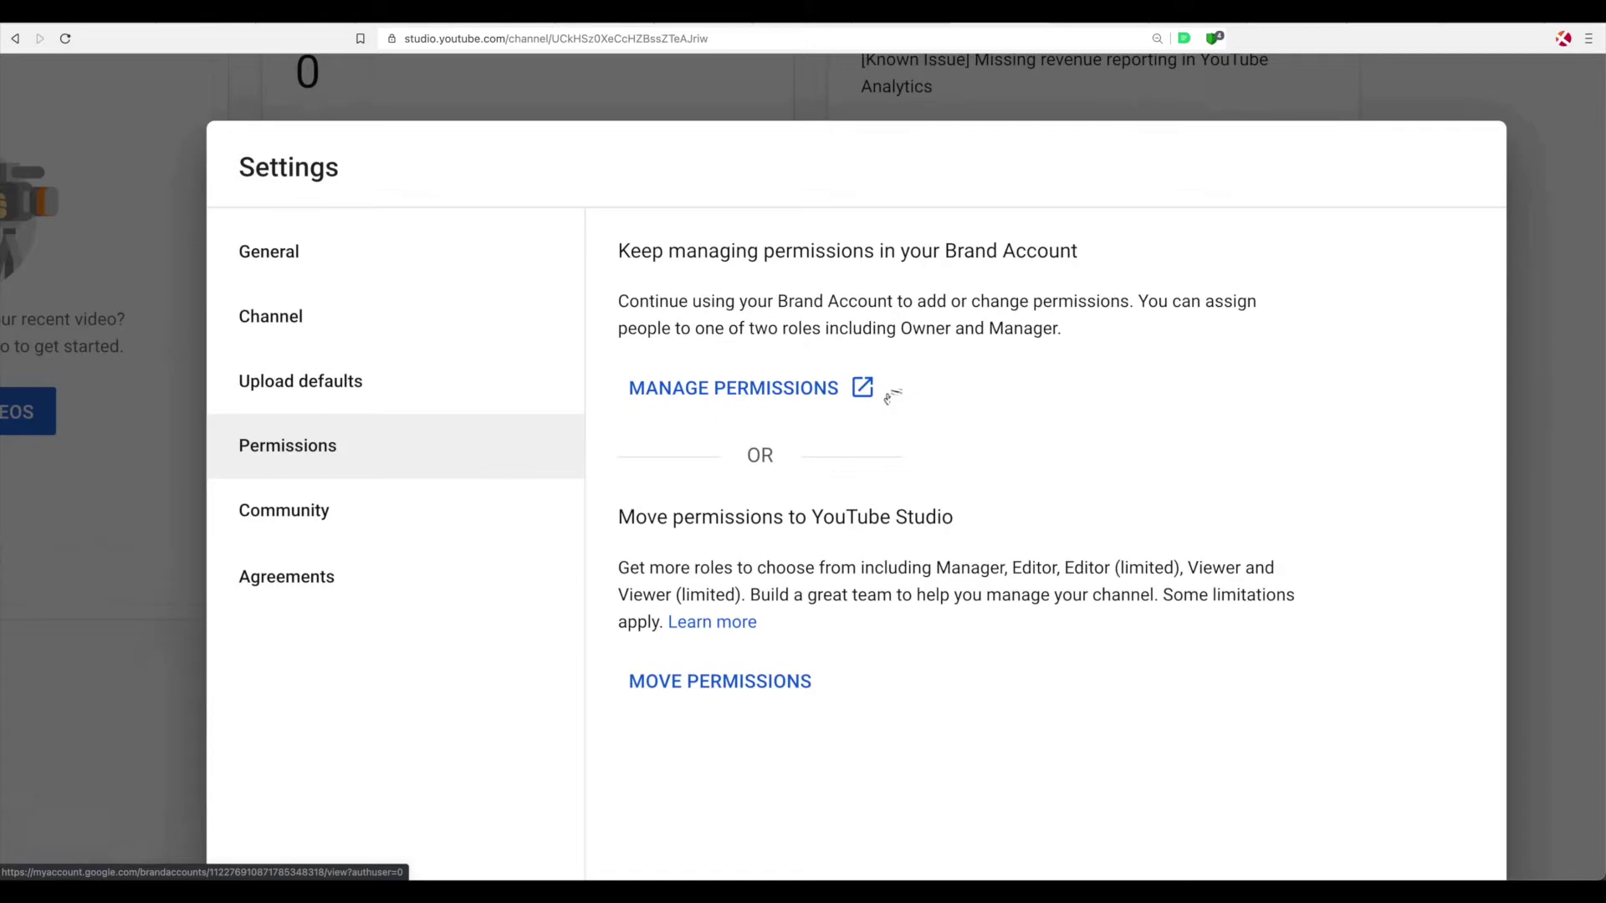
left_click_drag(629, 387, 736, 399)
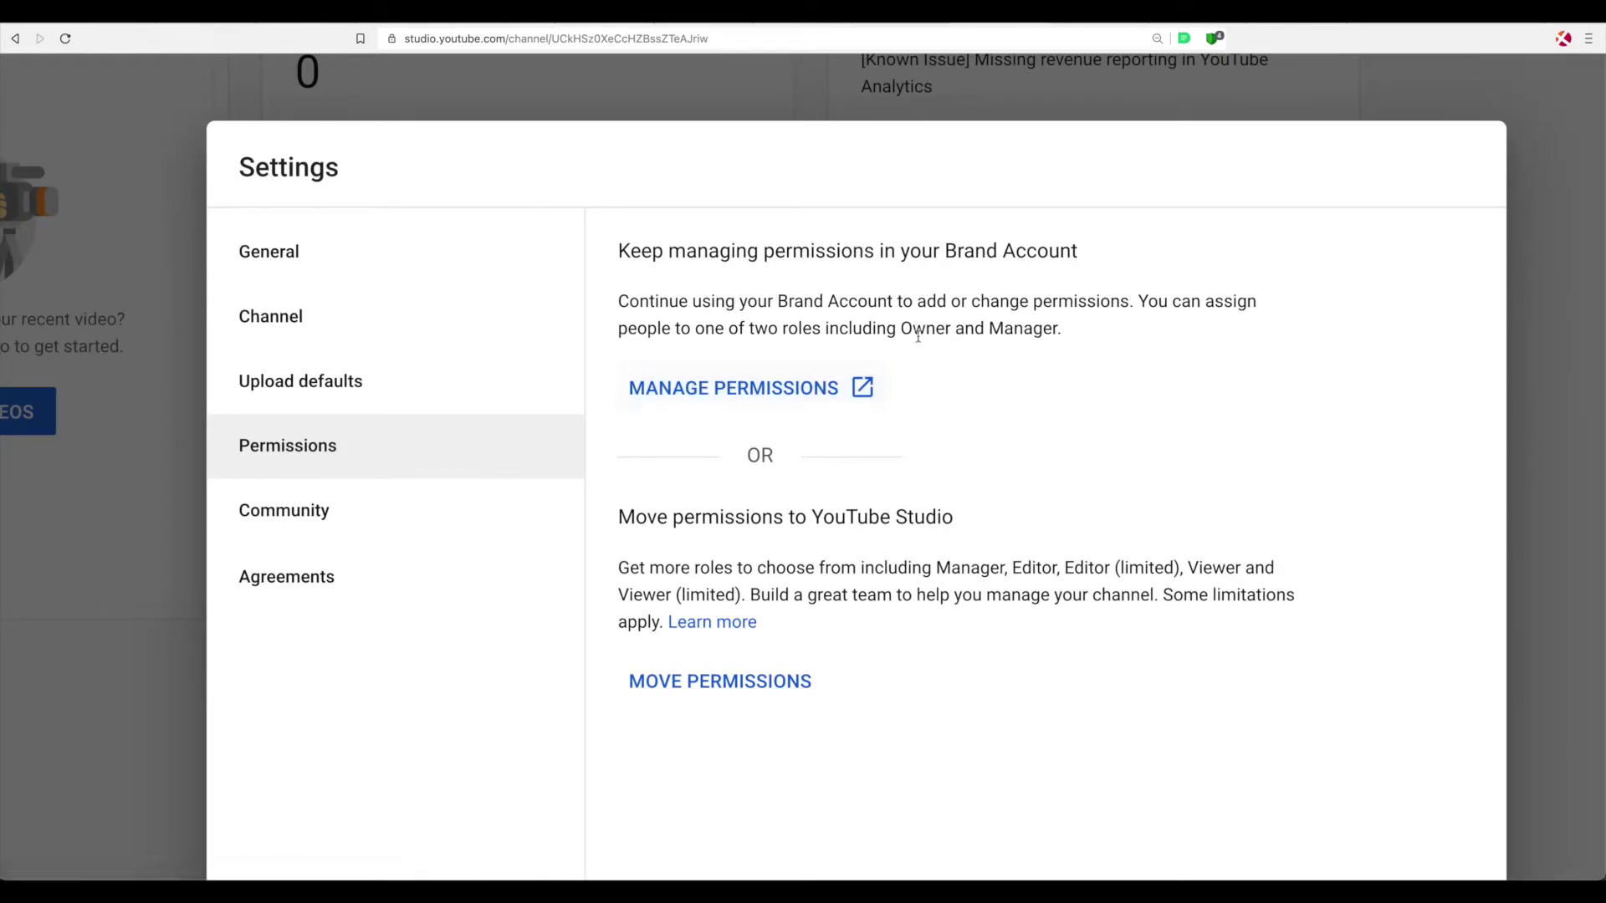
scroll(861, 276, "down", 5)
left_click(810, 368)
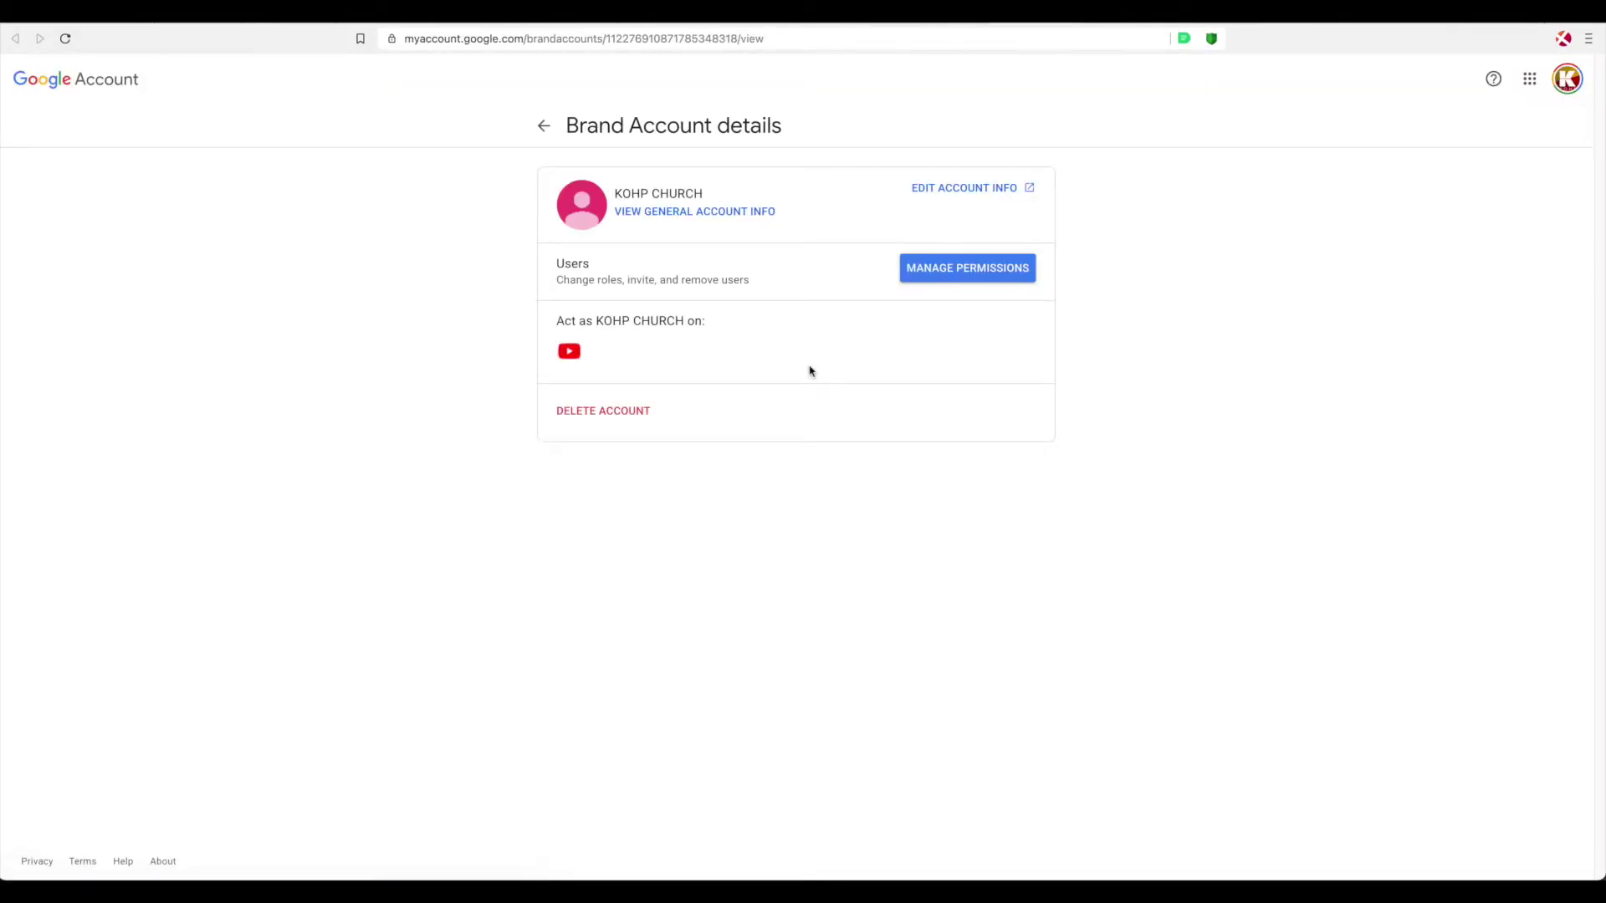
Open Manage permissions for KOHP CHURCH and pass the identity check, showing only the Primary owner.
left_click(968, 270)
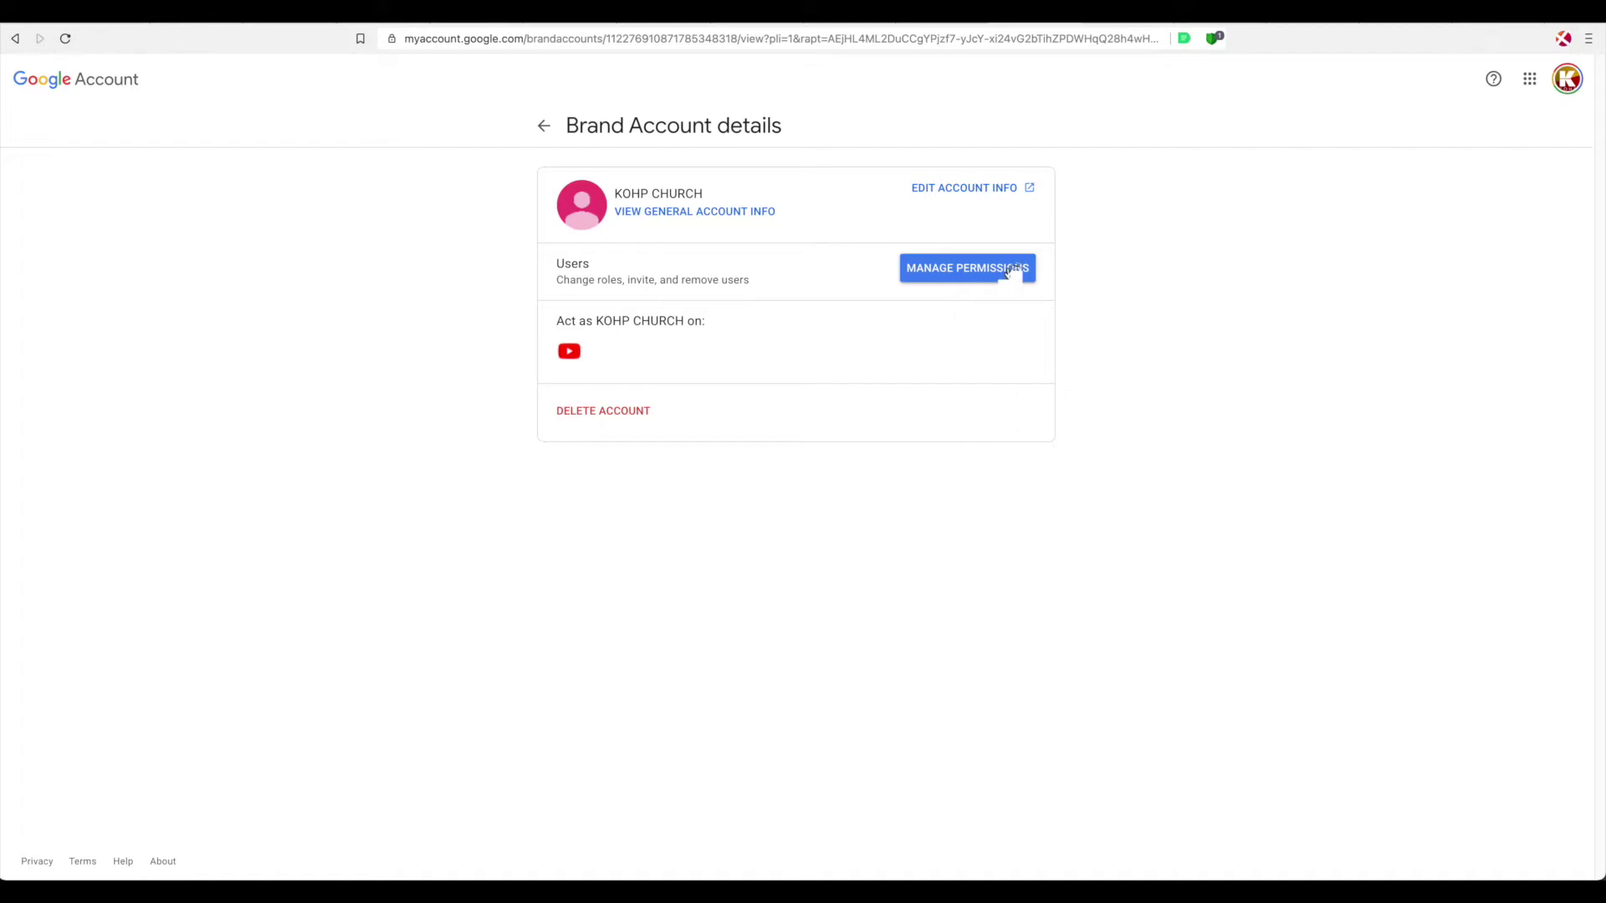
left_click(955, 272)
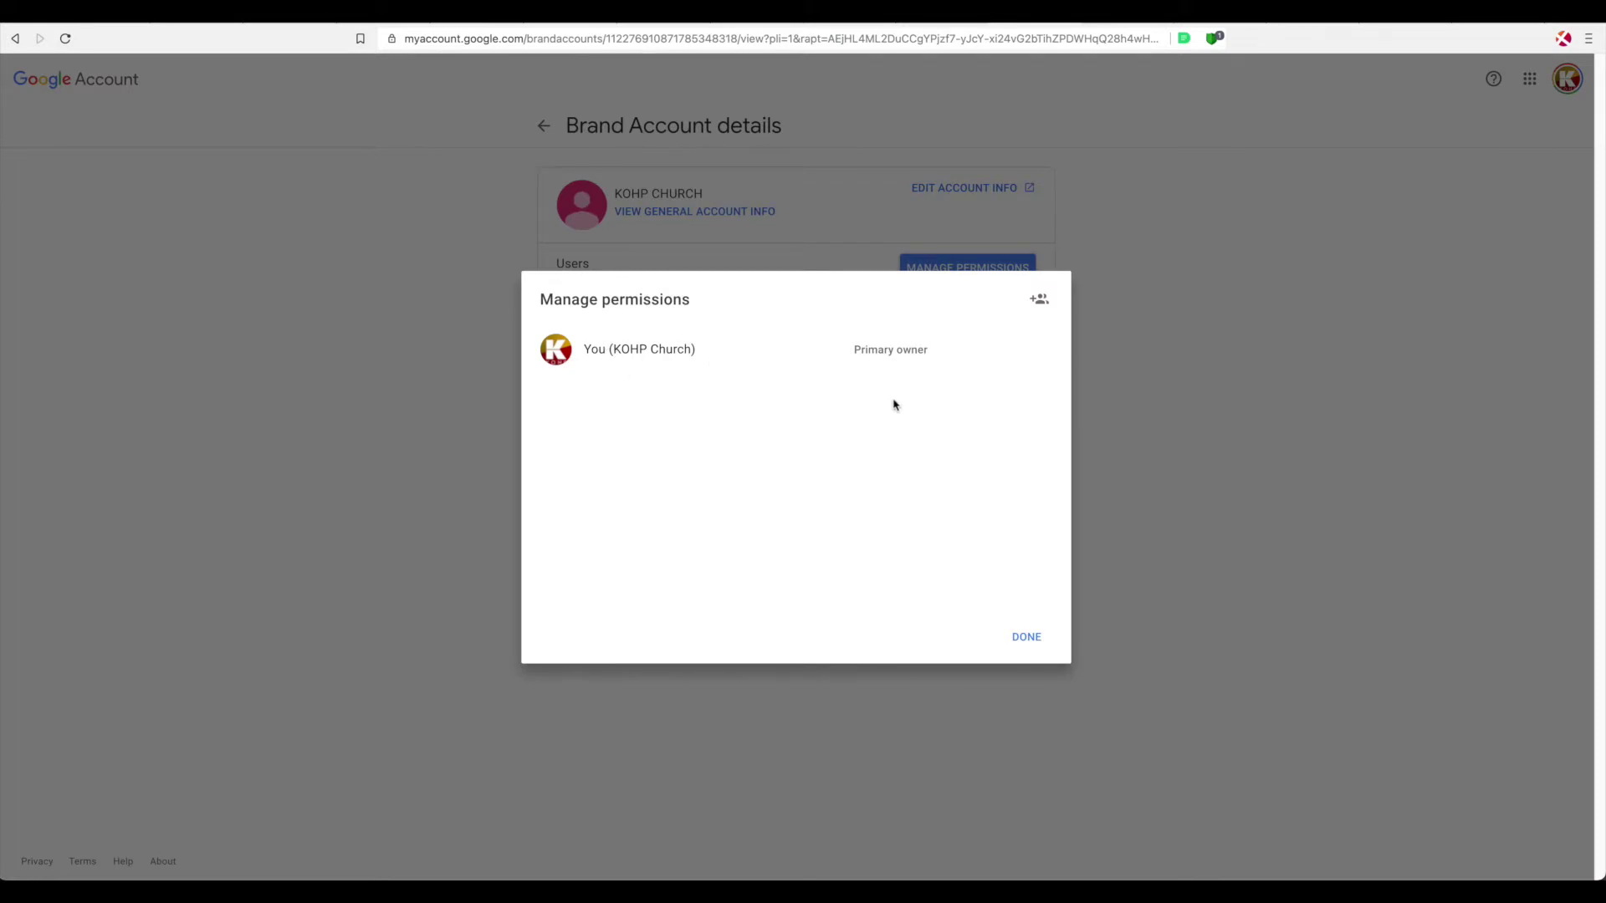
Invite the suggested second account to KOHP CHURCH with the Owner role.
left_click(1040, 299)
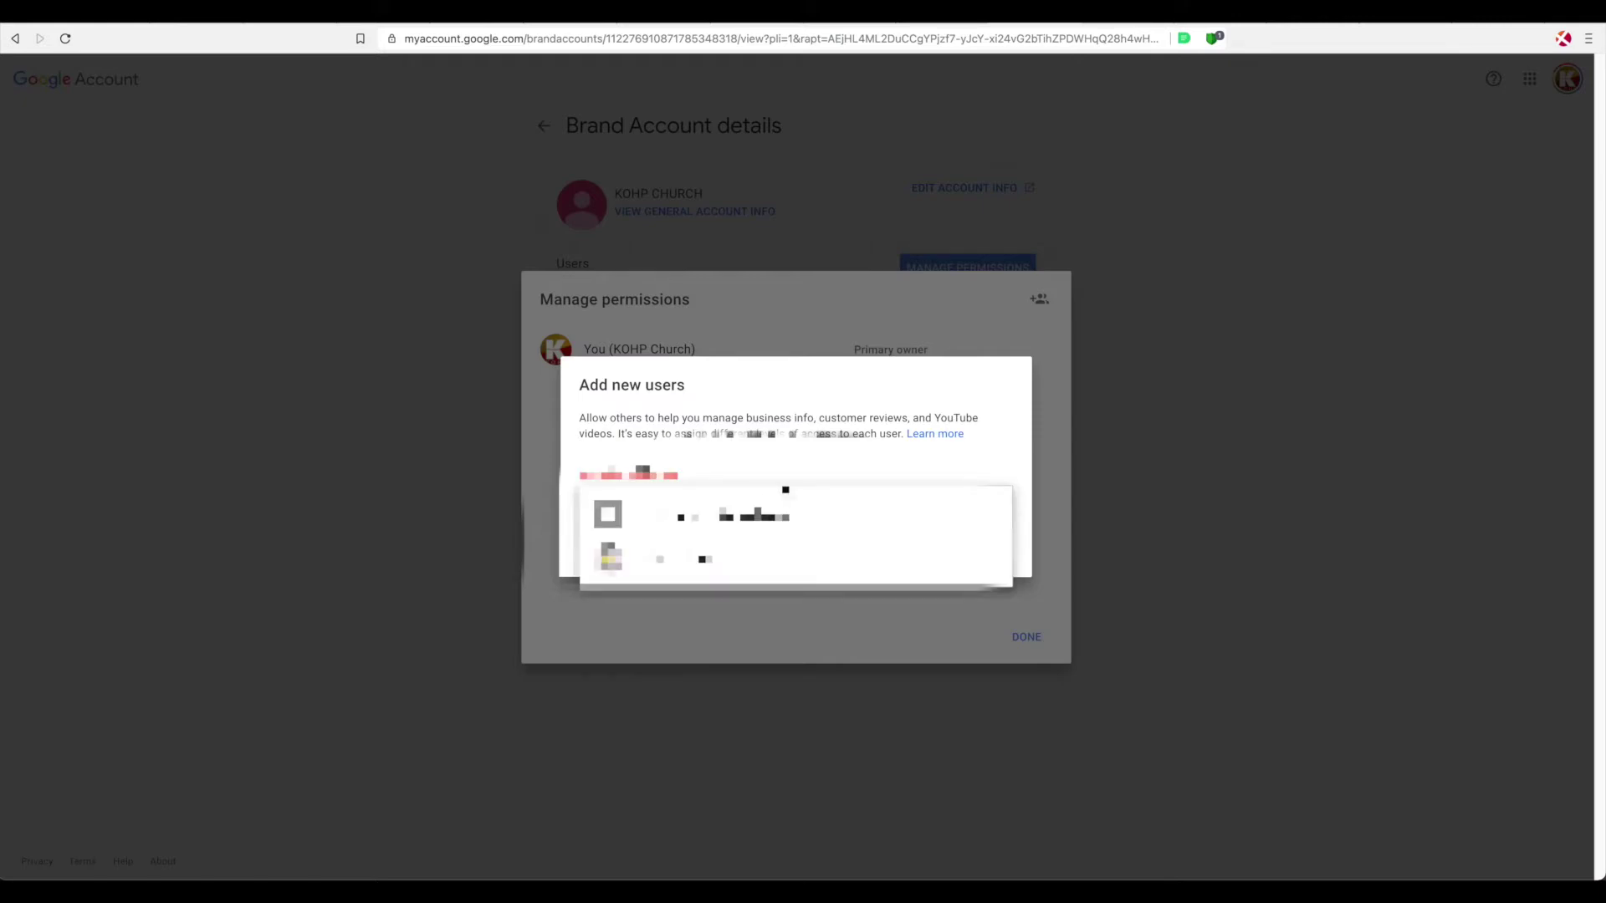
key("Return")
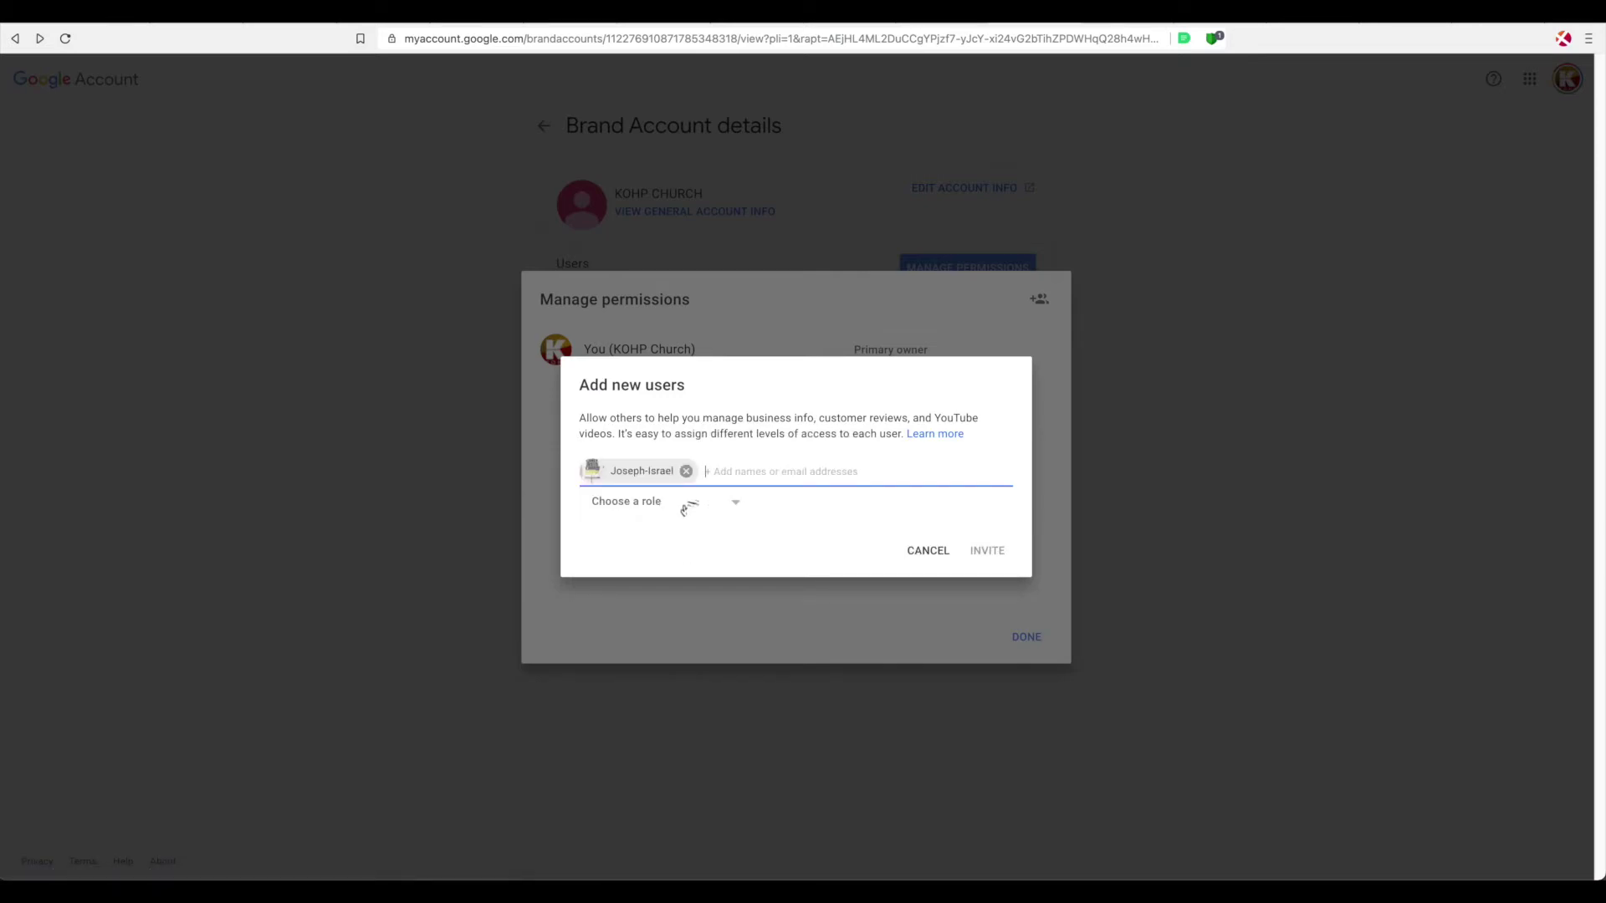
left_click(709, 507)
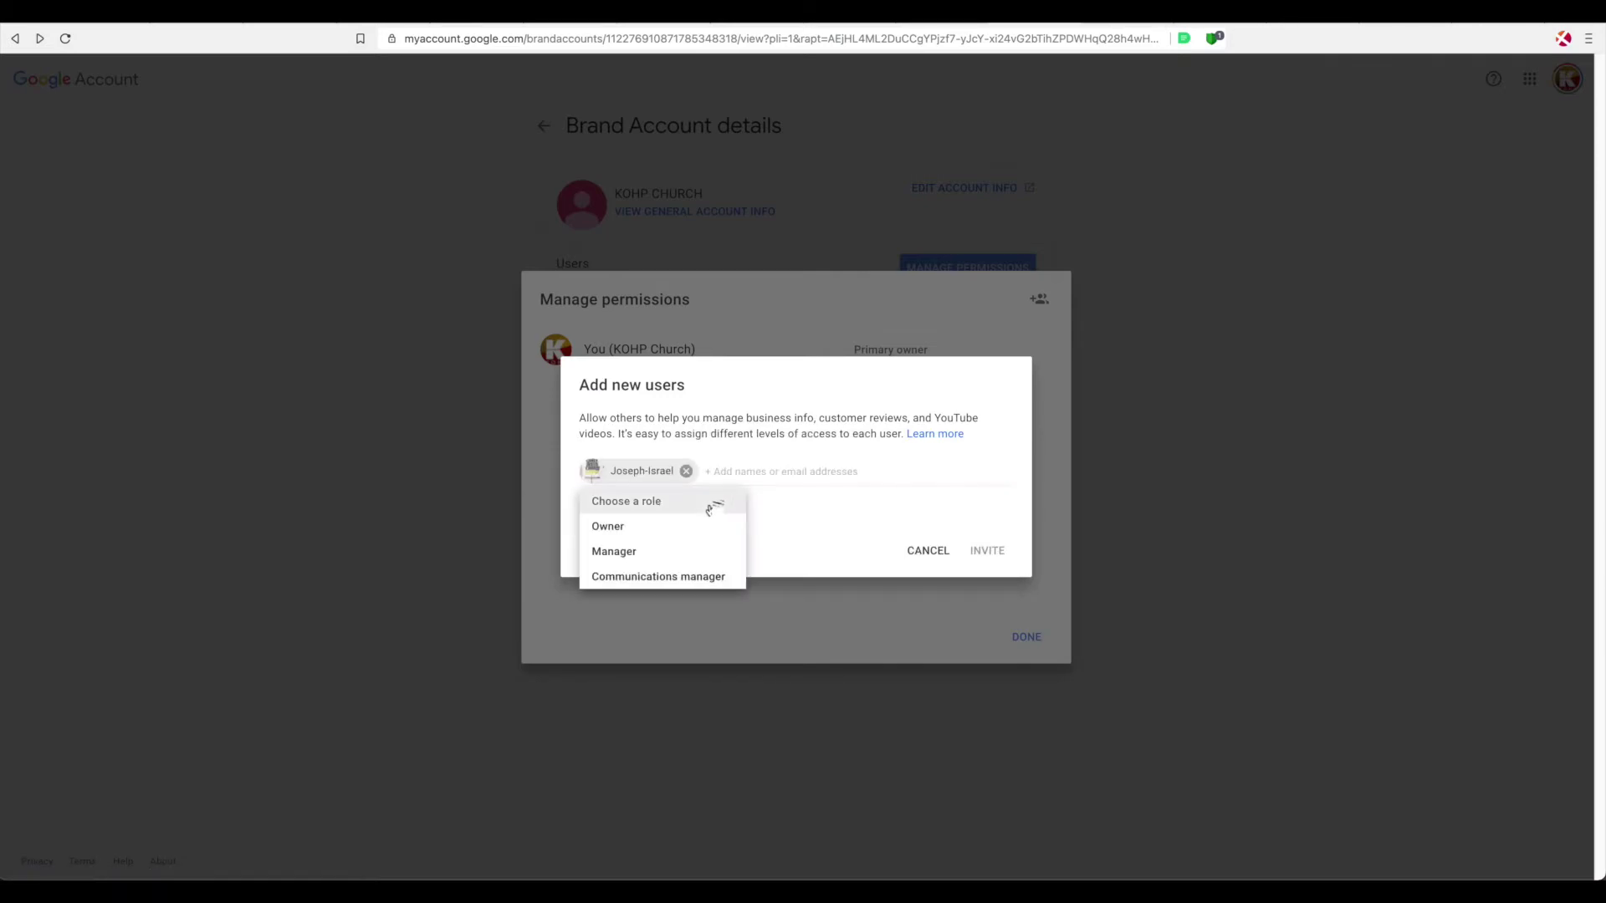
left_click(639, 534)
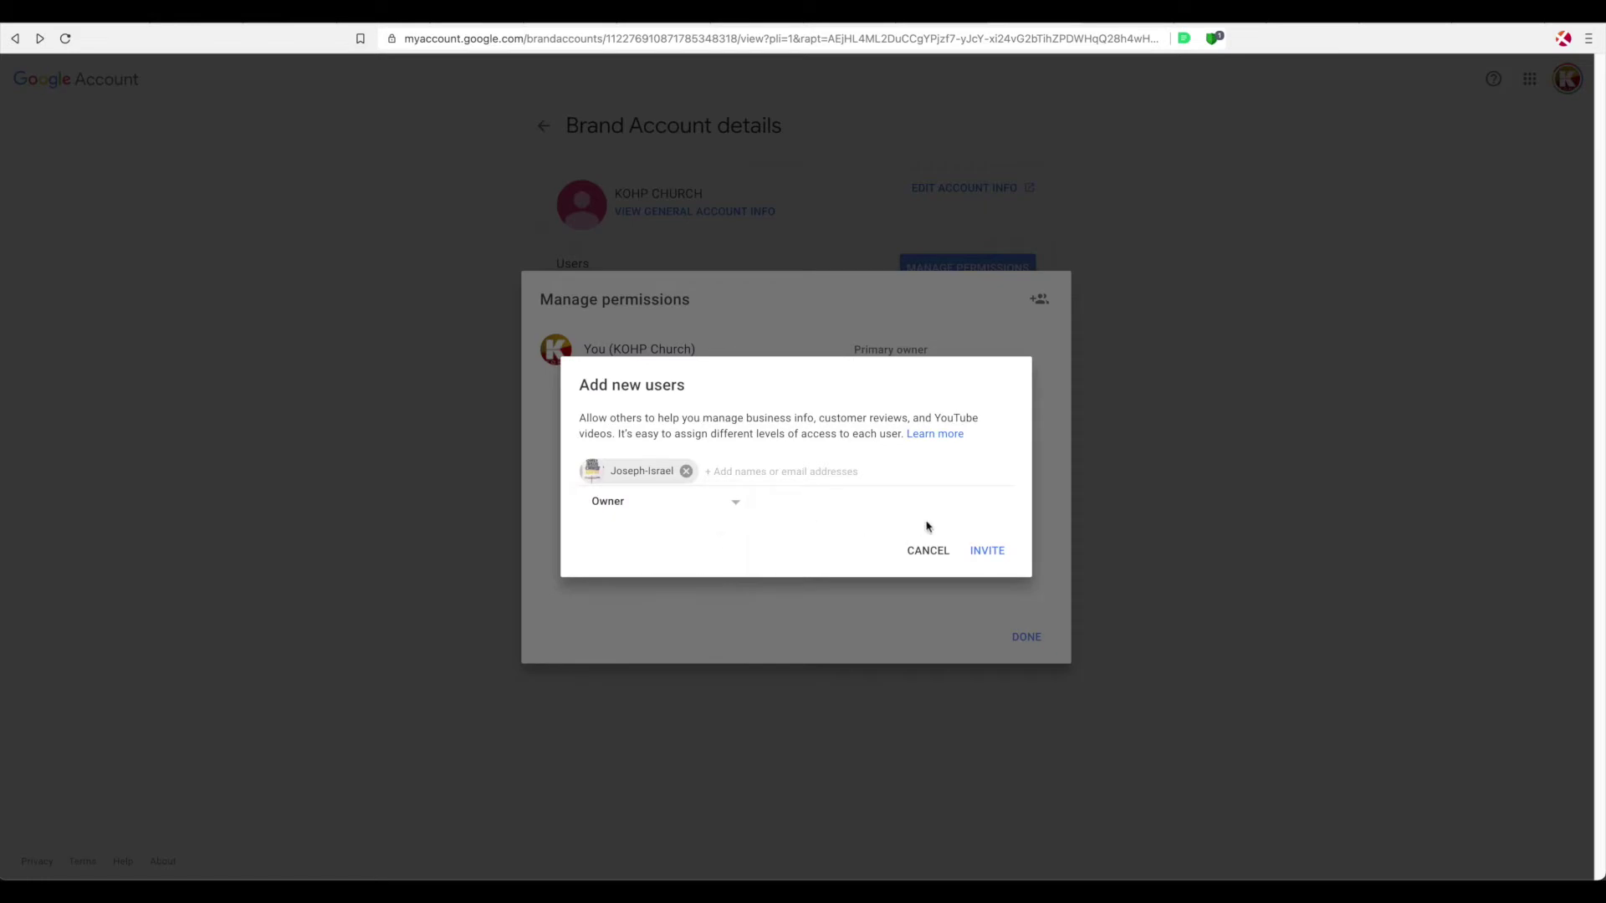
left_click(984, 552)
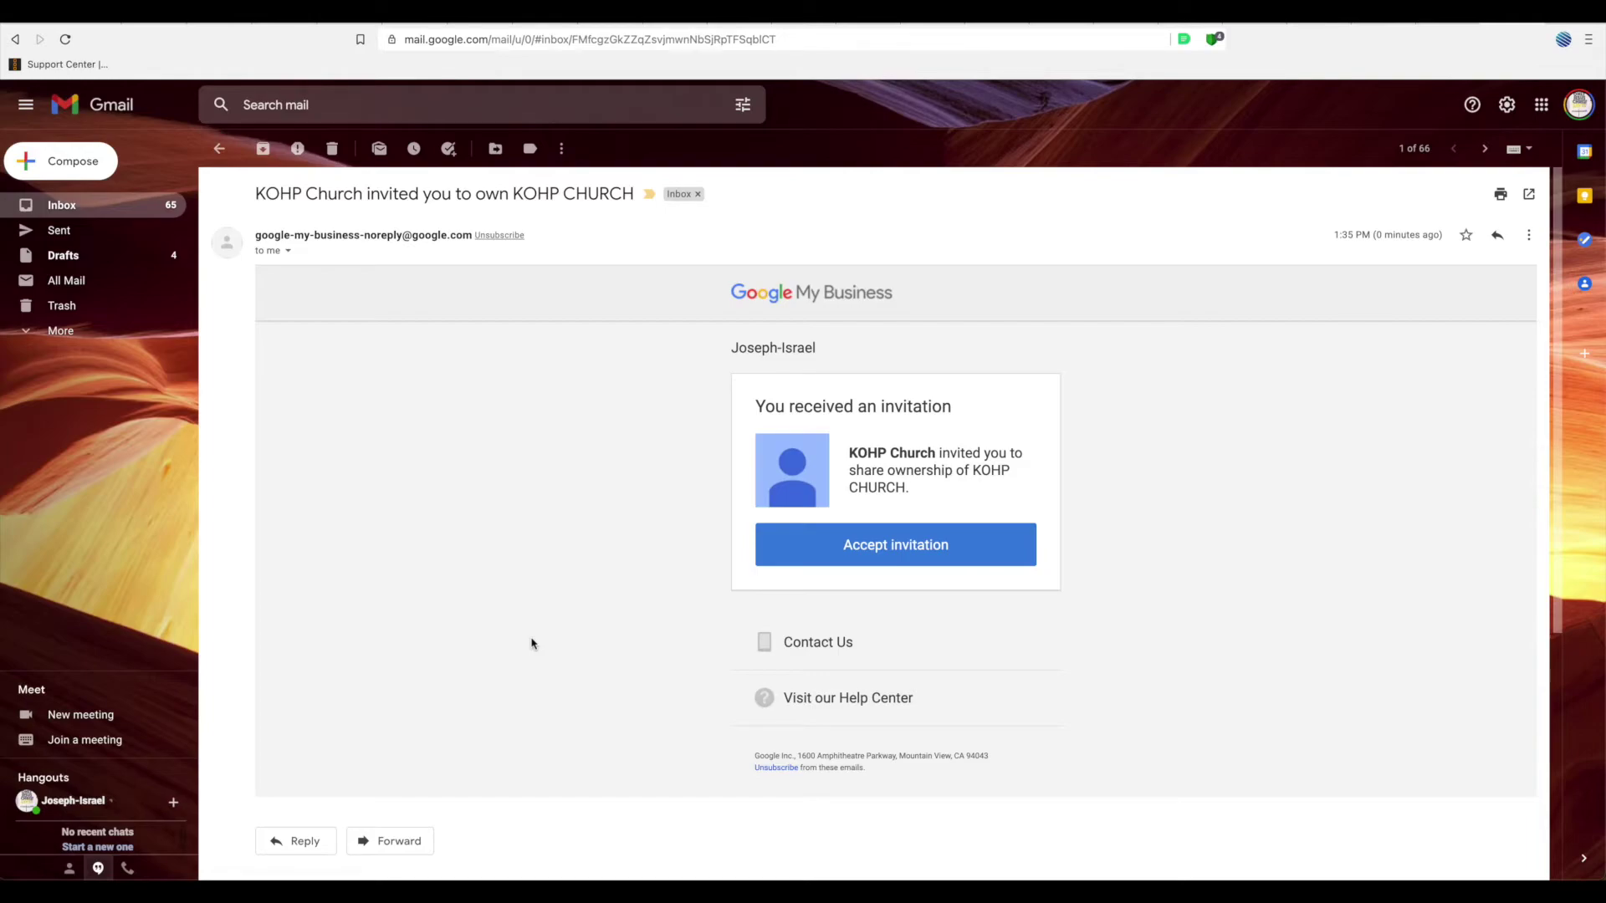
Accept the KOHP CHURCH ownership invitation from the Gmail message and confirm with ACCEPT.
left_click(885, 562)
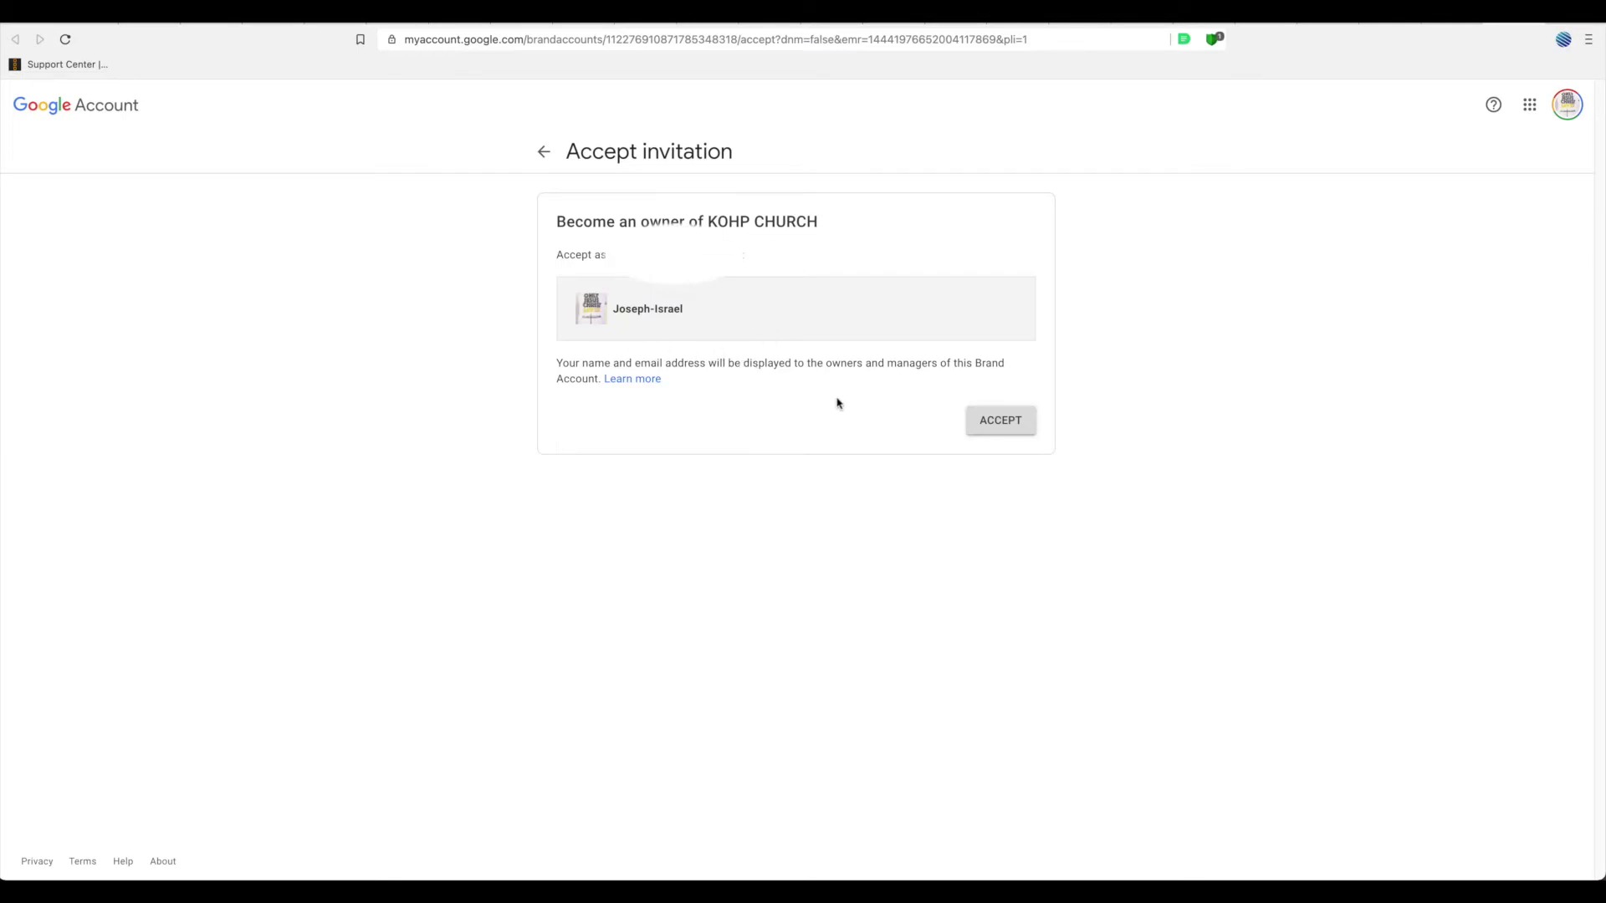
left_click(1000, 430)
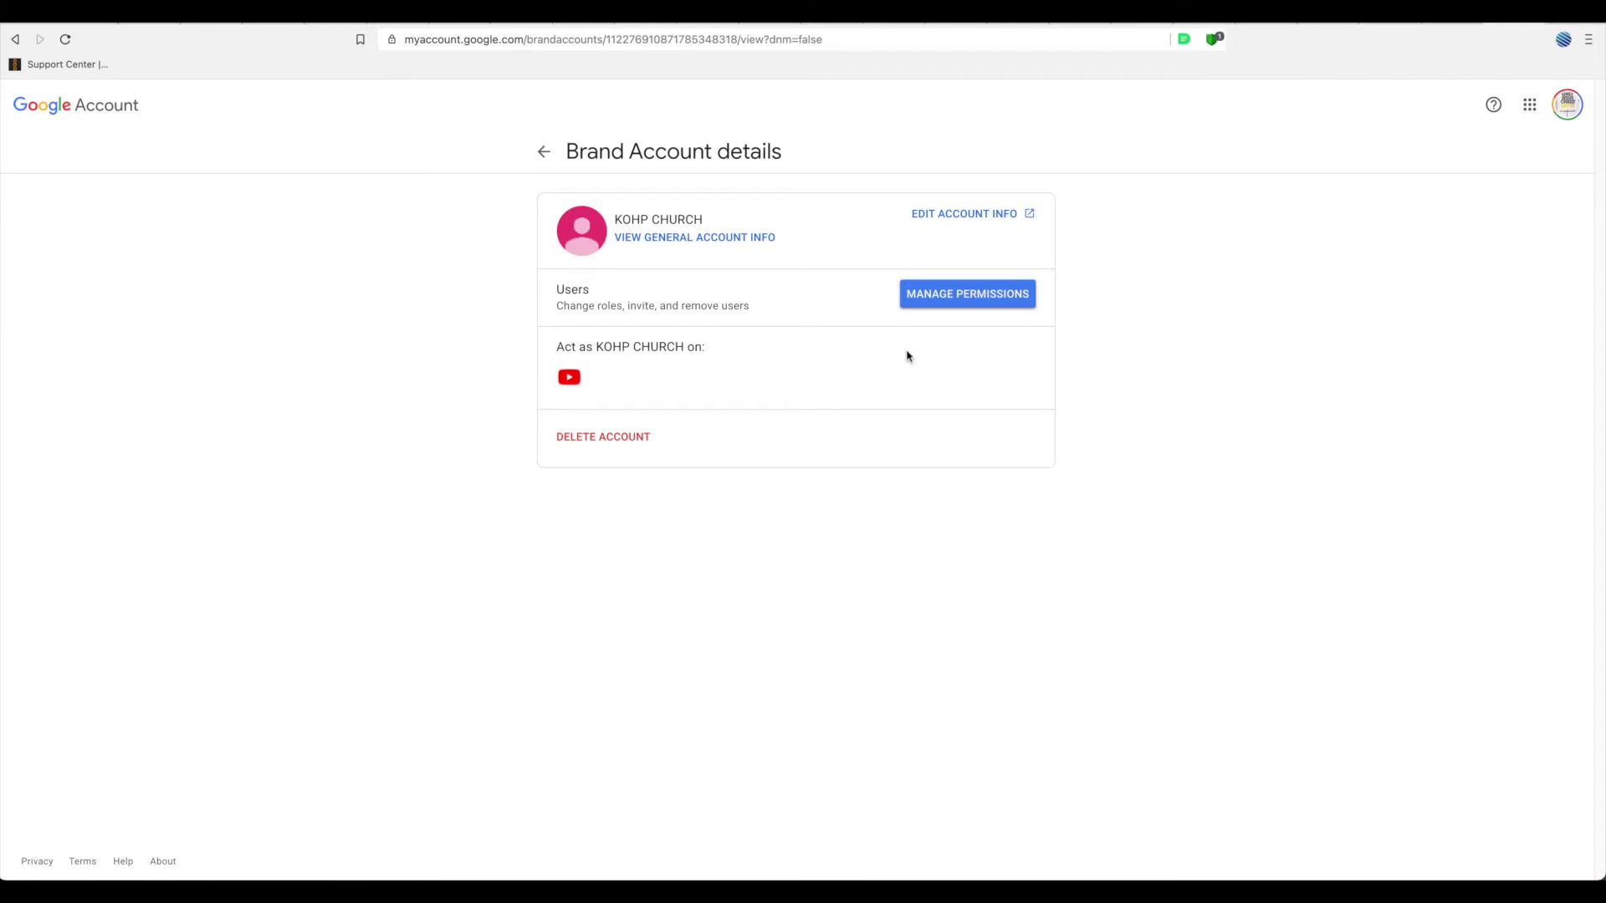
Reopen Manage permissions to see the new account listed as Owner beside the Primary owner.
left_click(968, 300)
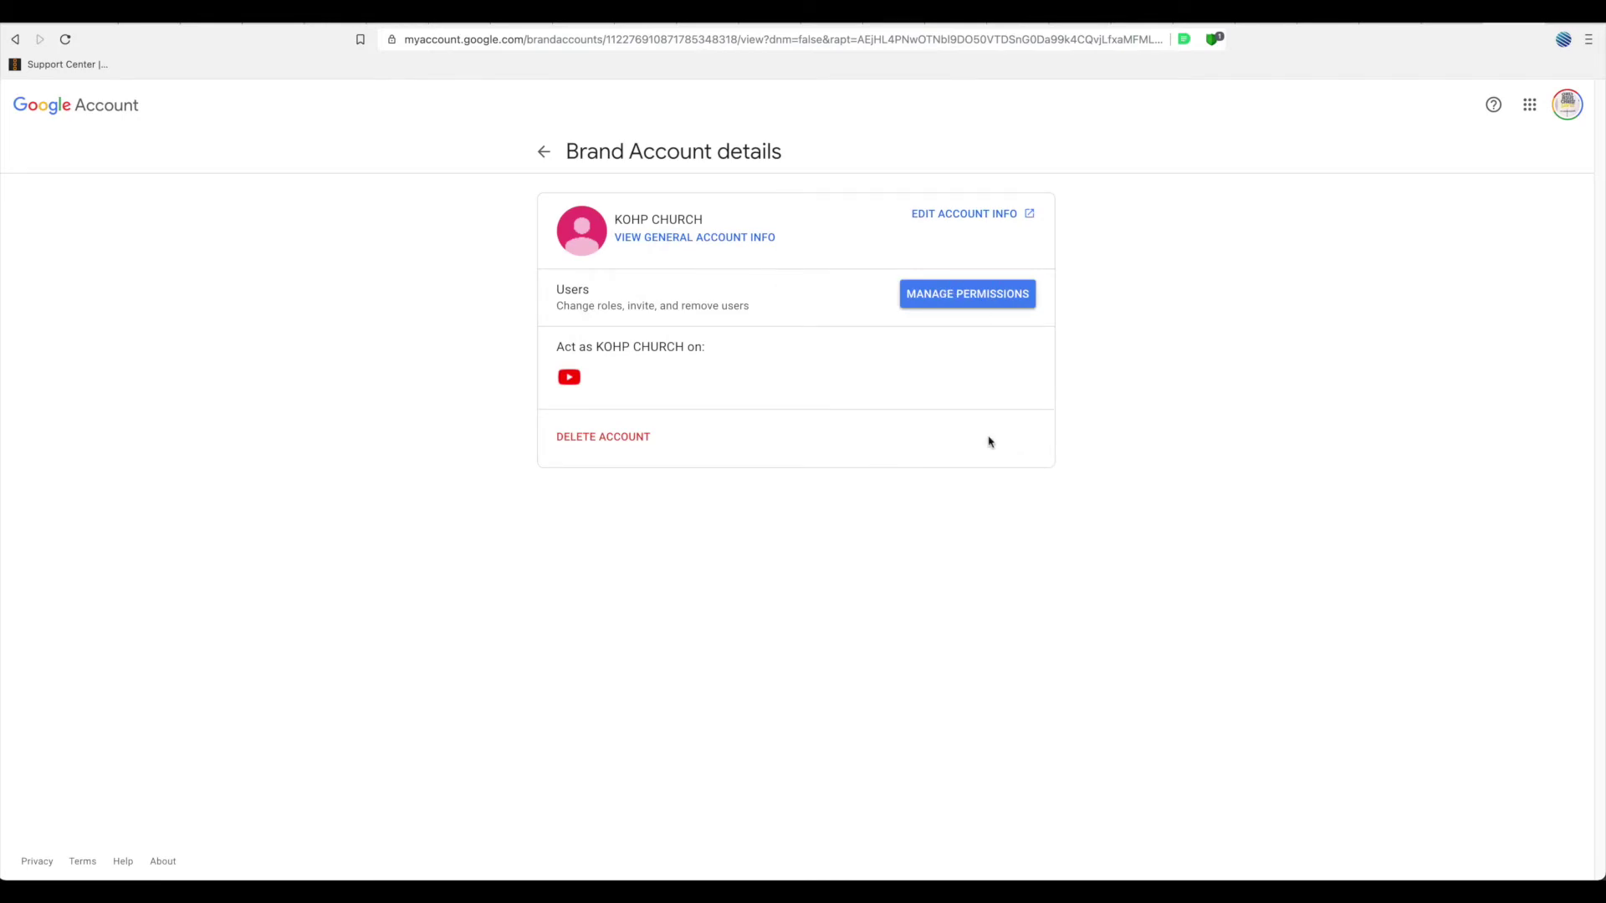
left_click(968, 298)
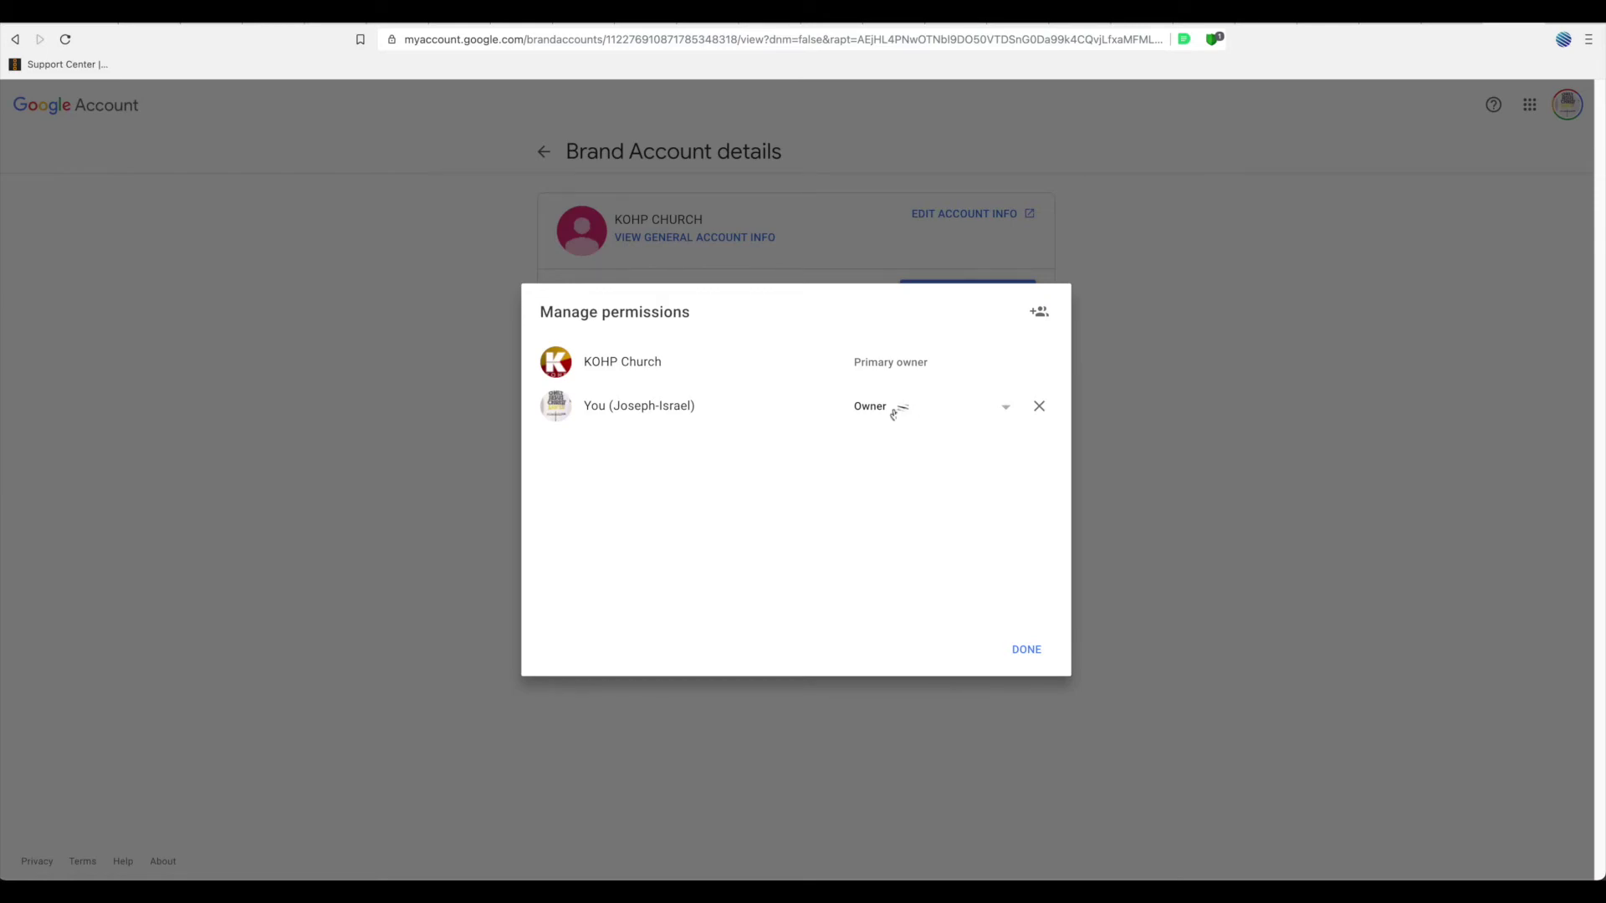
Try transferring Primary owner to the new account, which is refused under the 7-day rule.
left_click(893, 413)
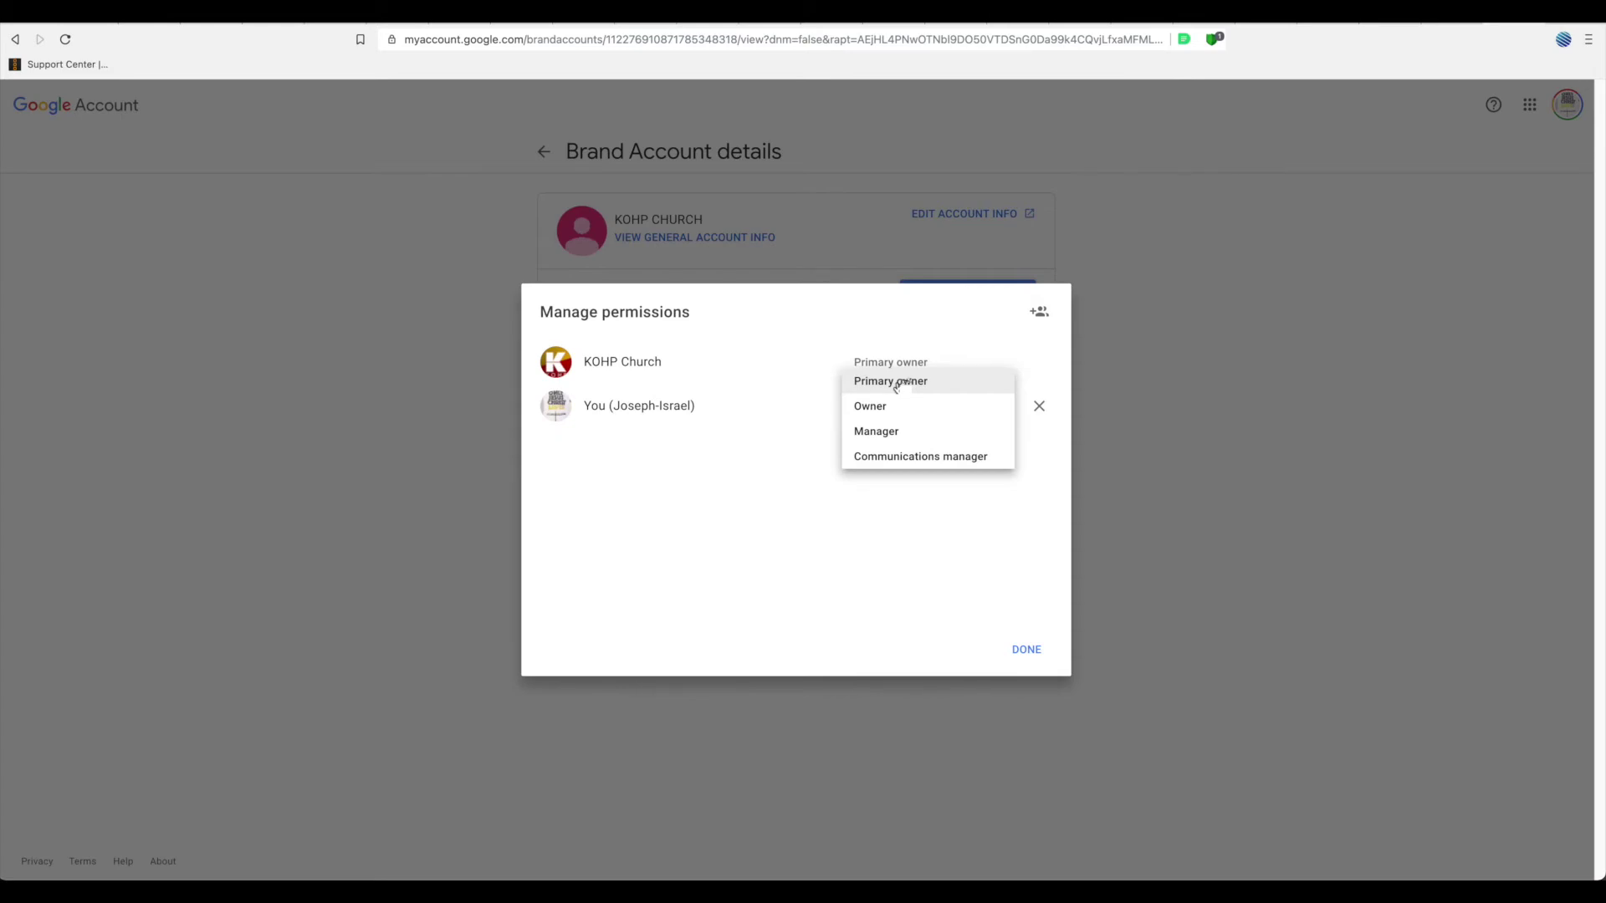
left_click(896, 383)
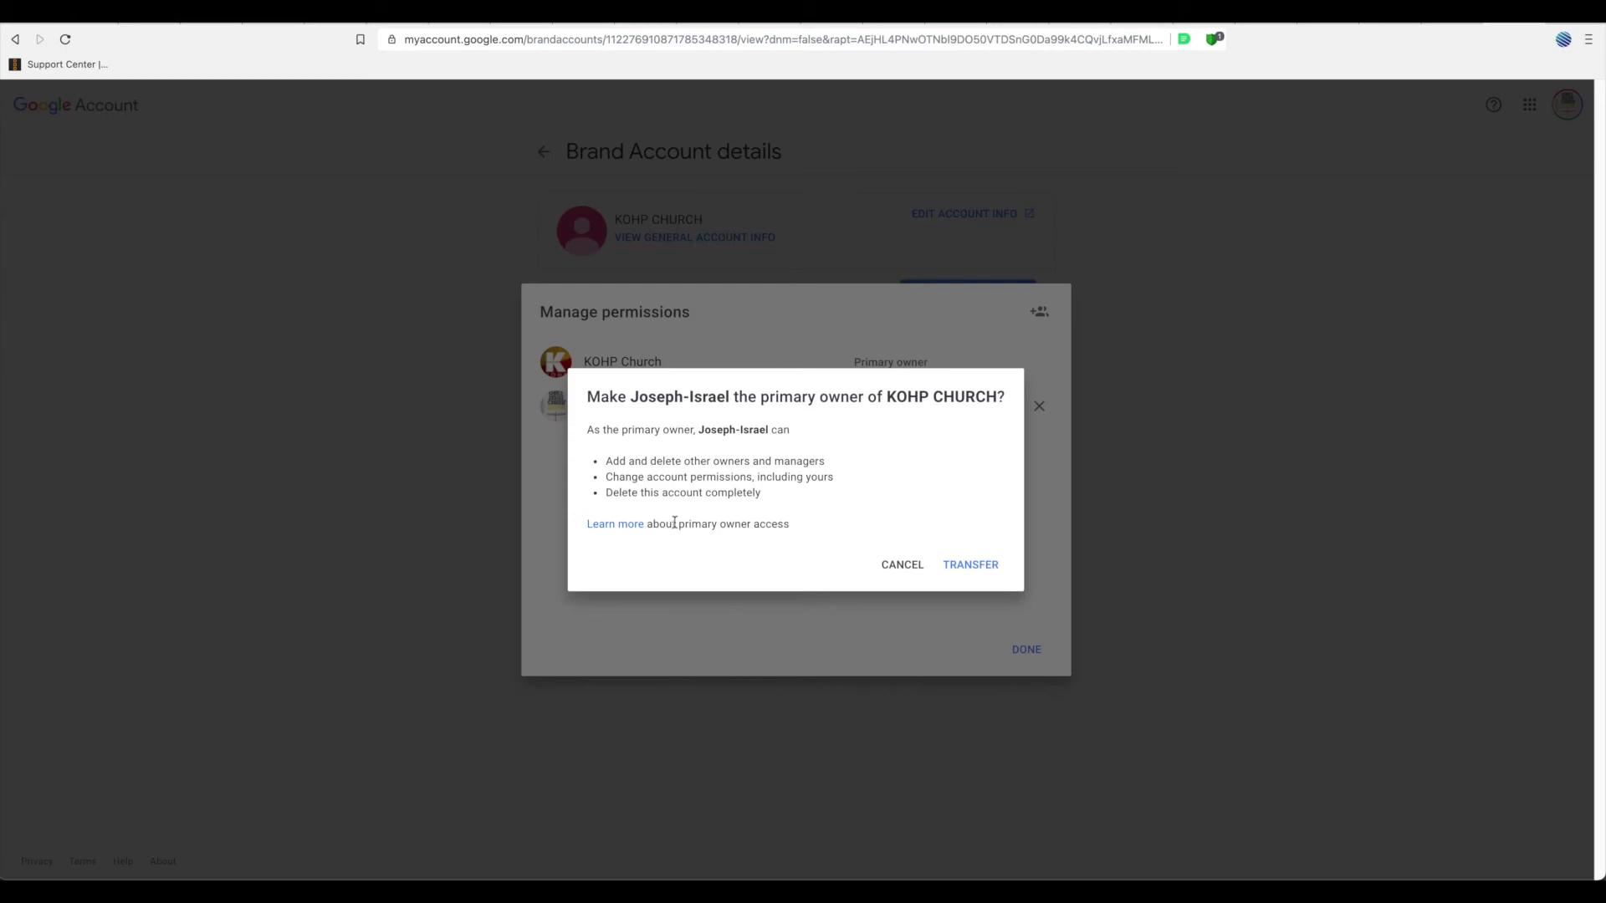
left_click(957, 562)
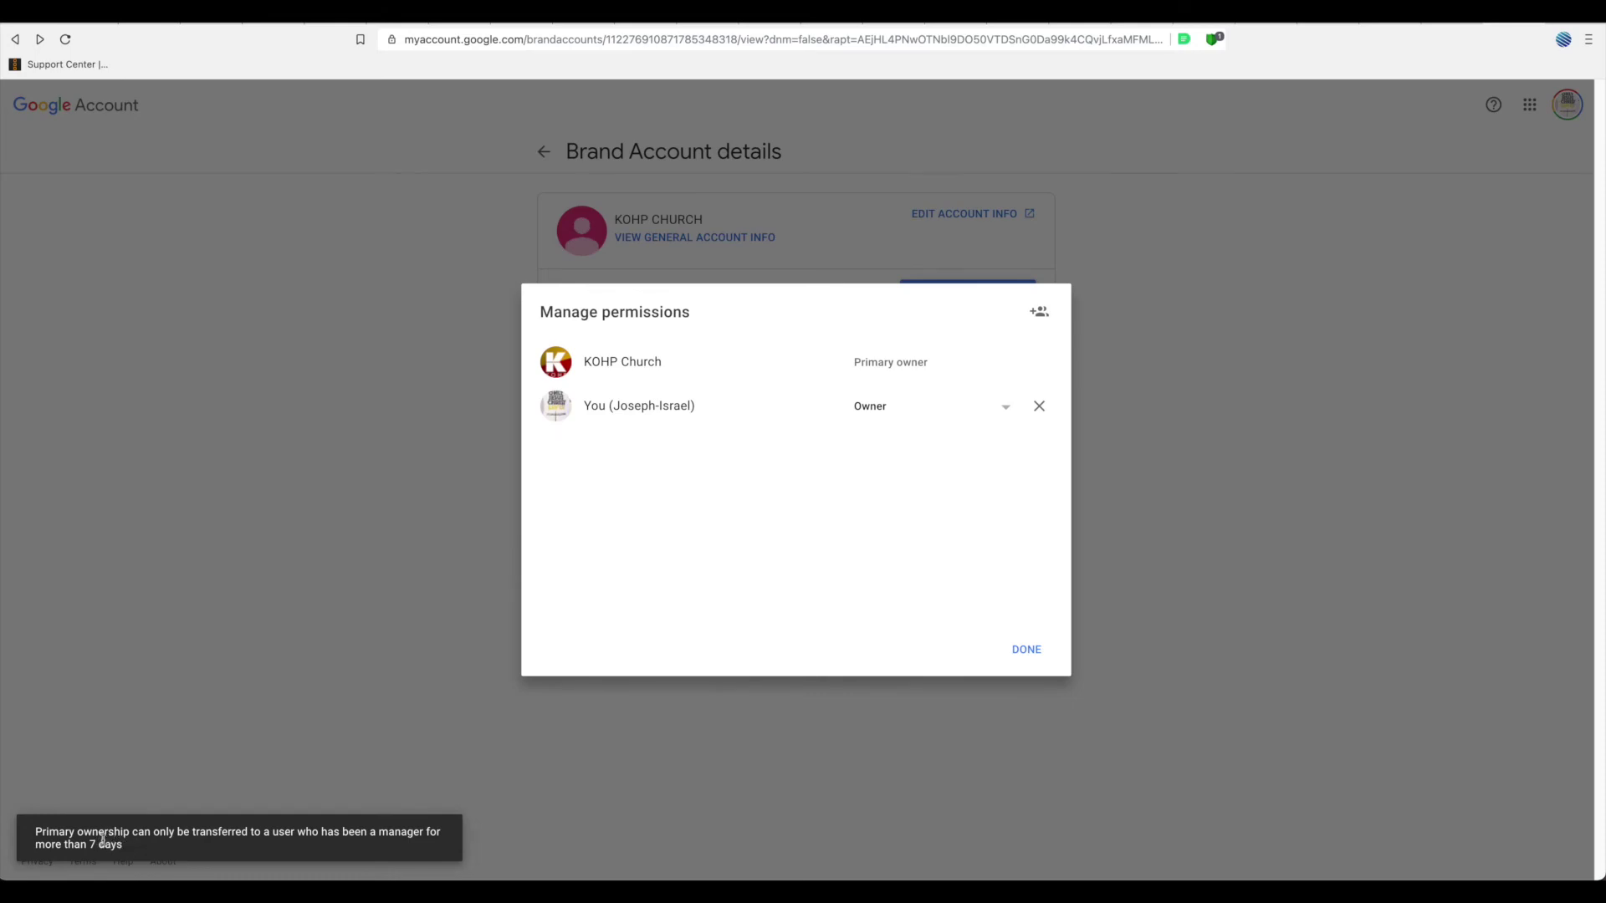
left_click_drag(138, 846, 35, 832)
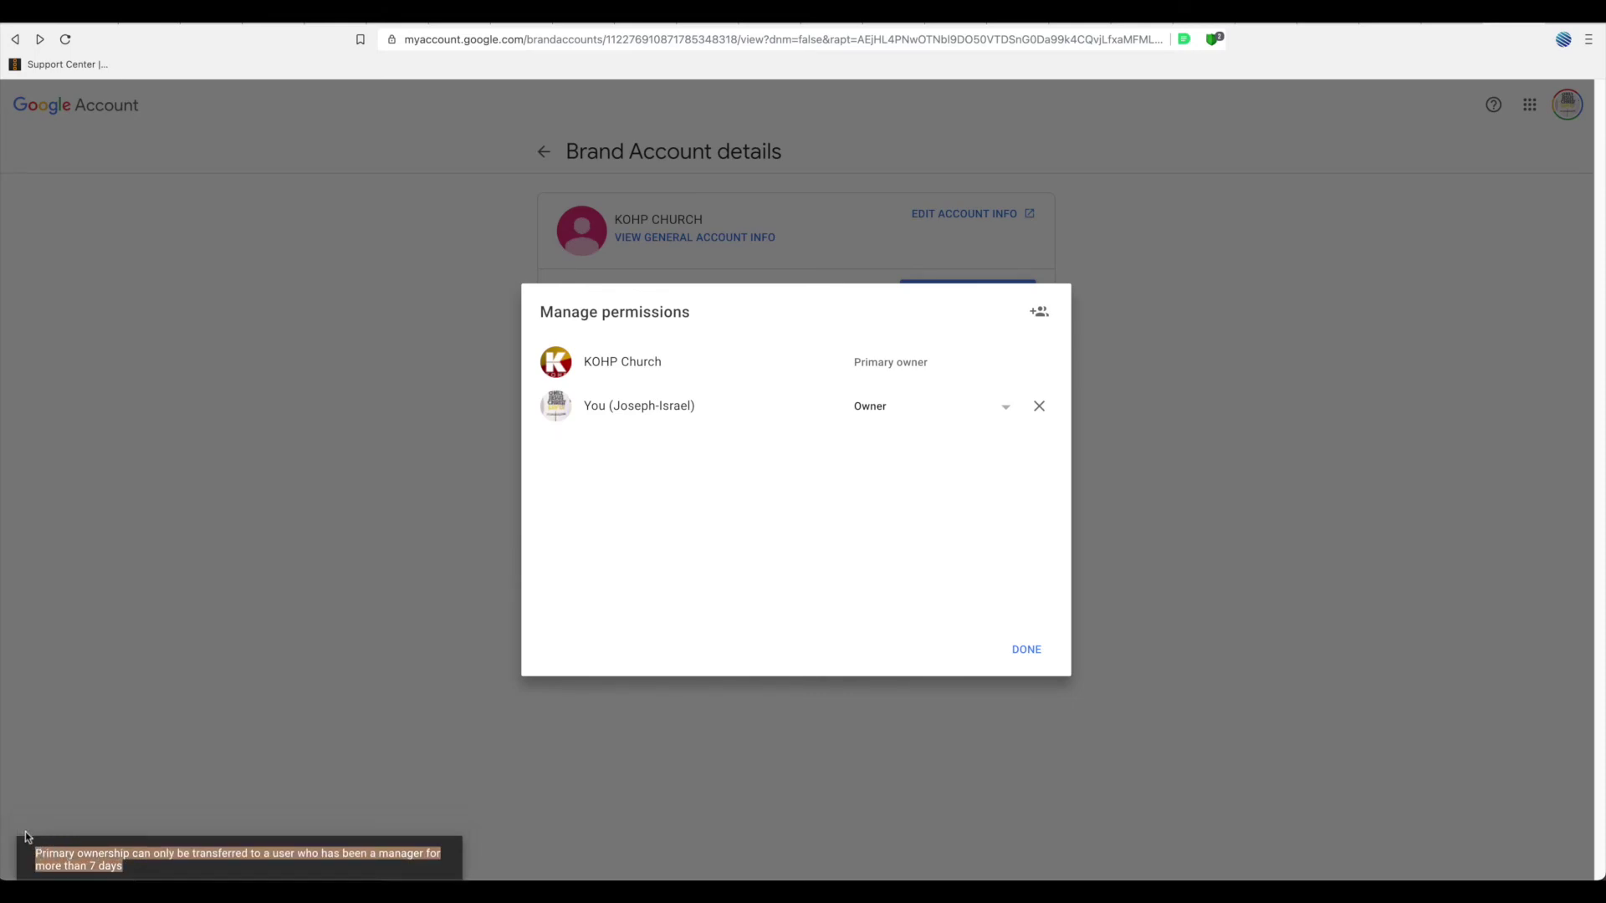
left_click(254, 730)
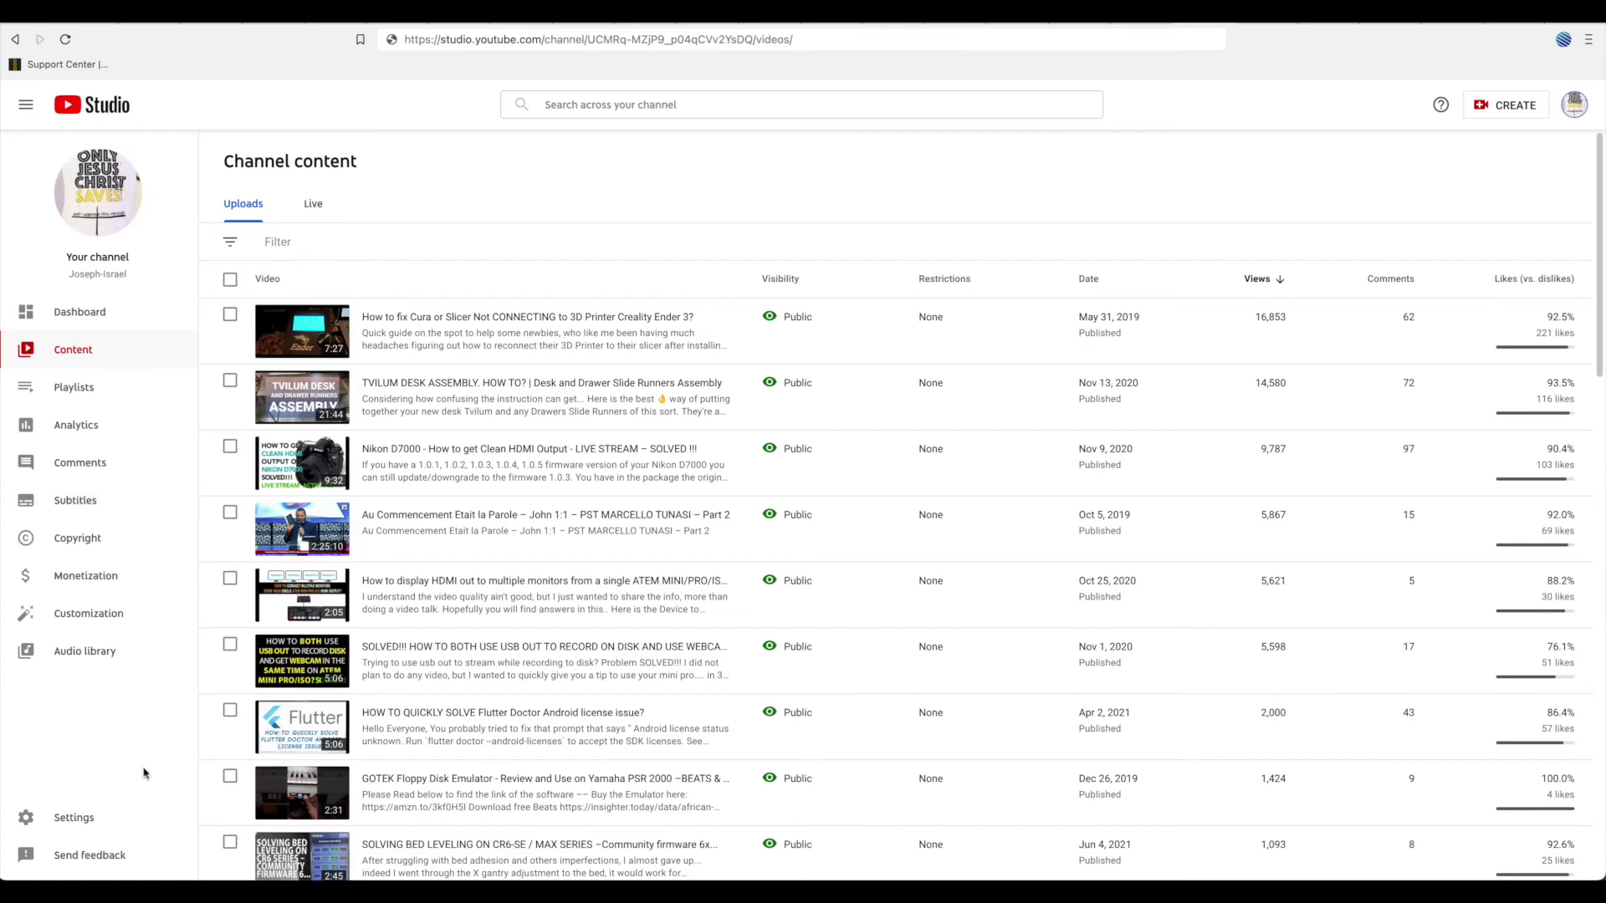
Review the channel's Settings > Permissions, then close the Google Account user list with DONE.
left_click(75, 817)
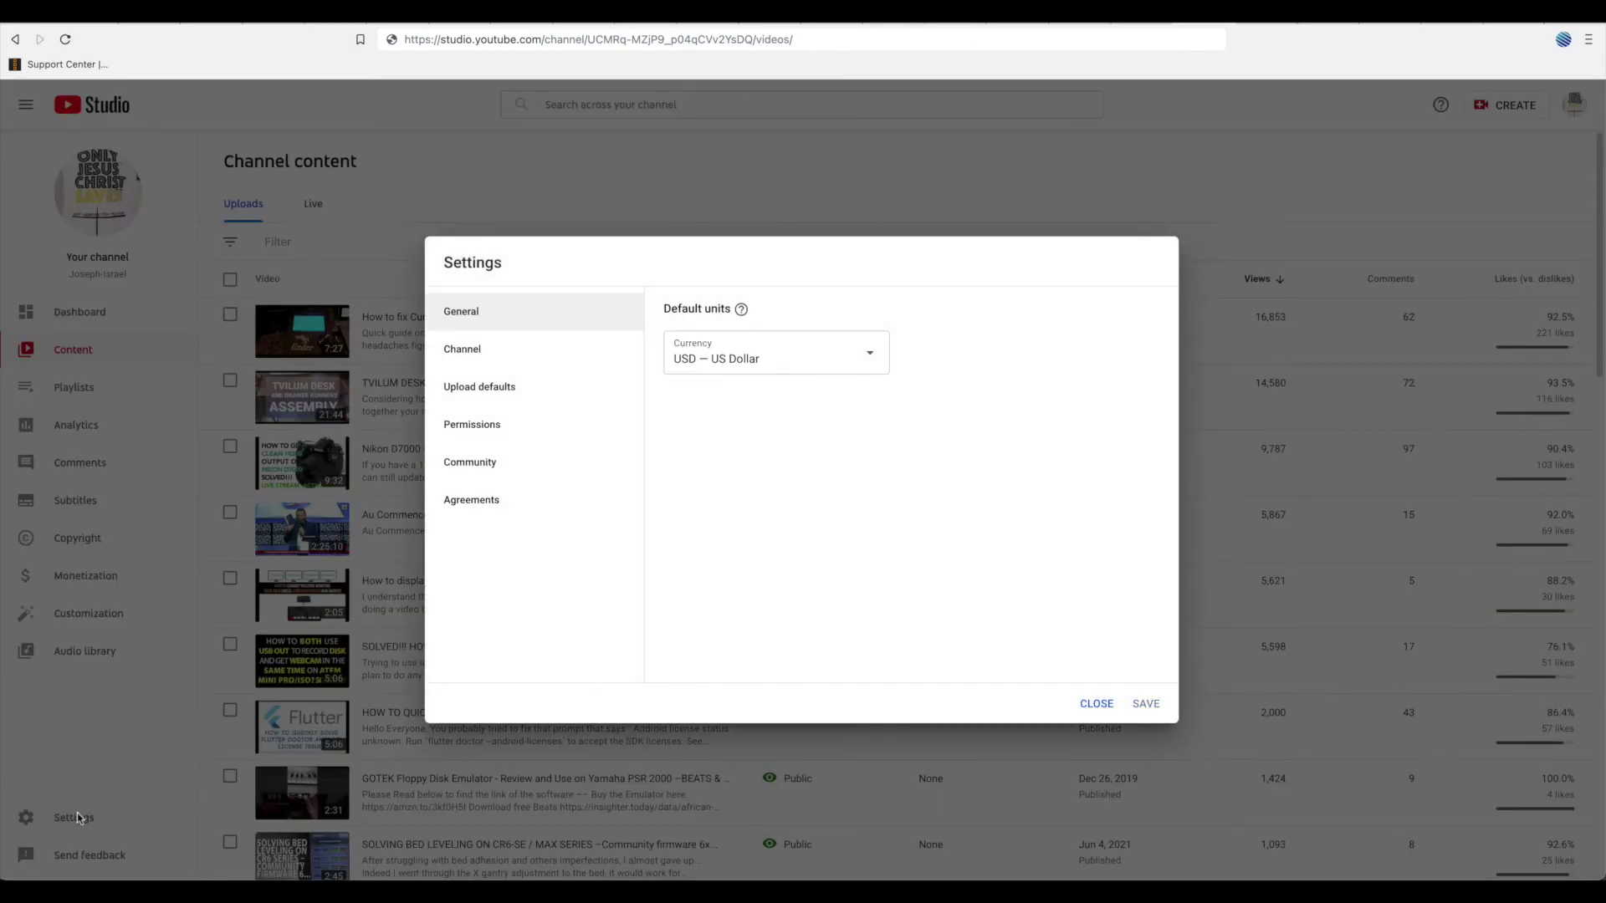
left_click(462, 428)
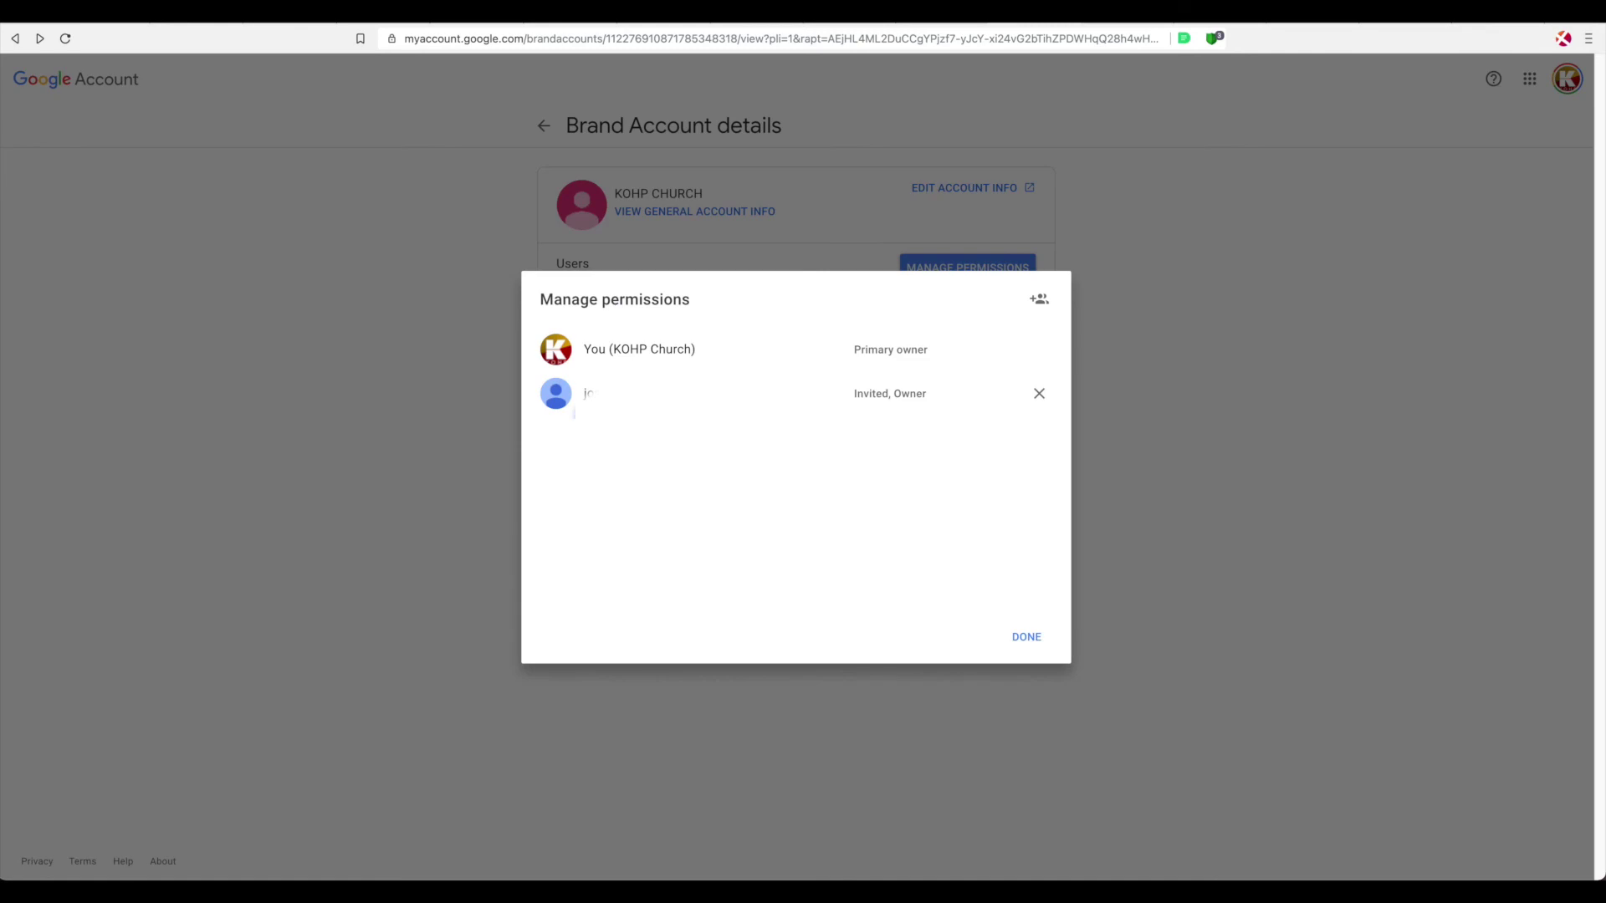
left_click(1026, 632)
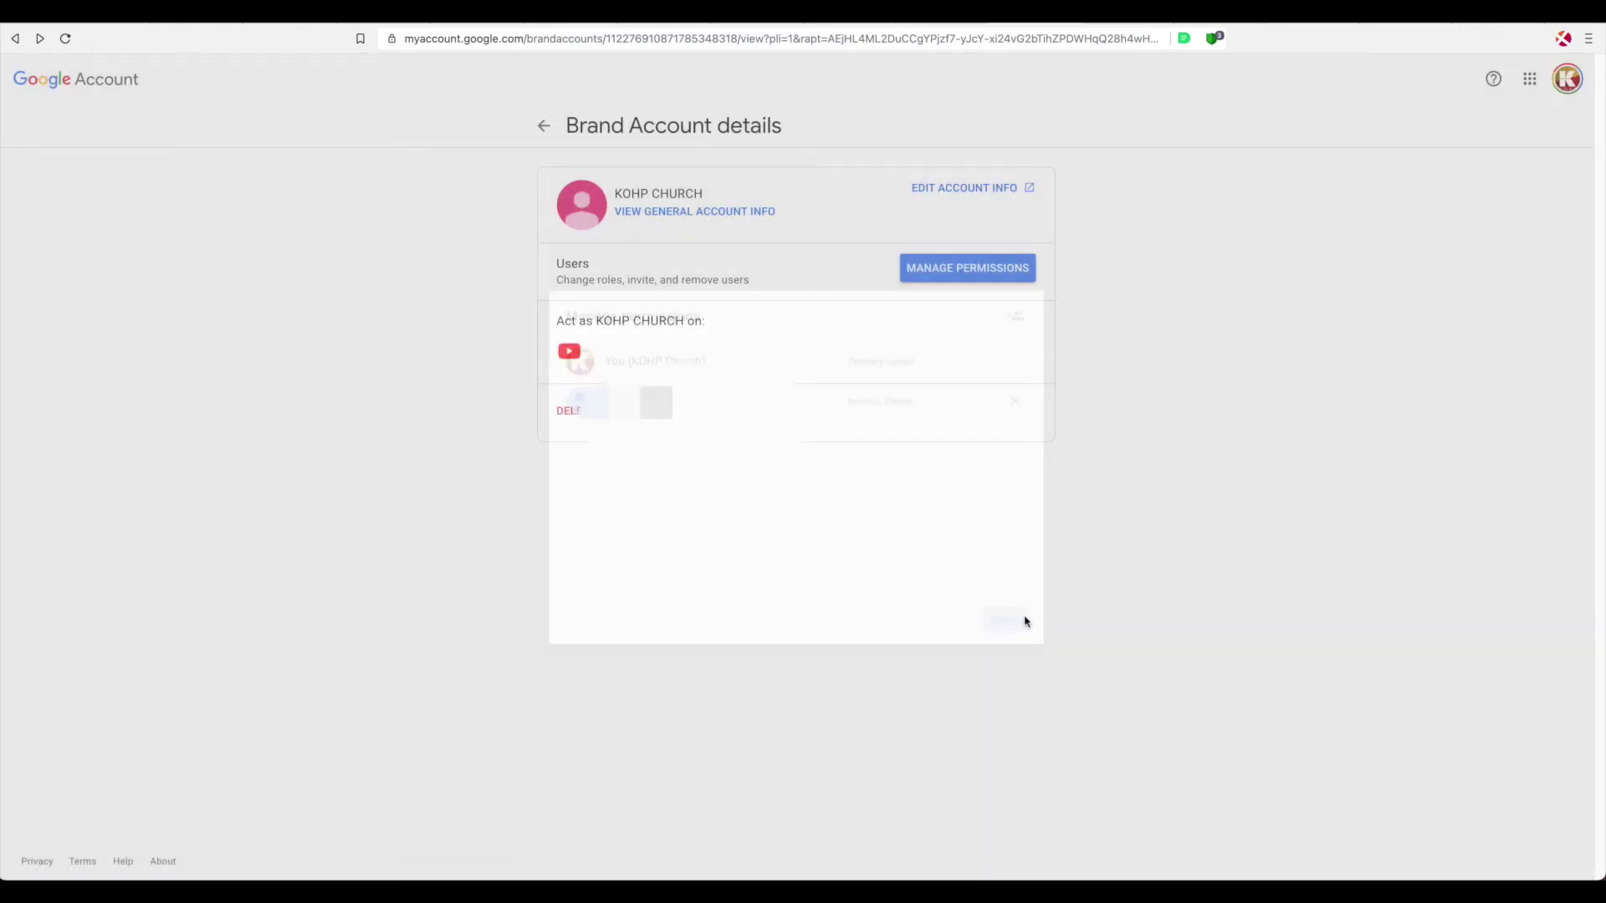